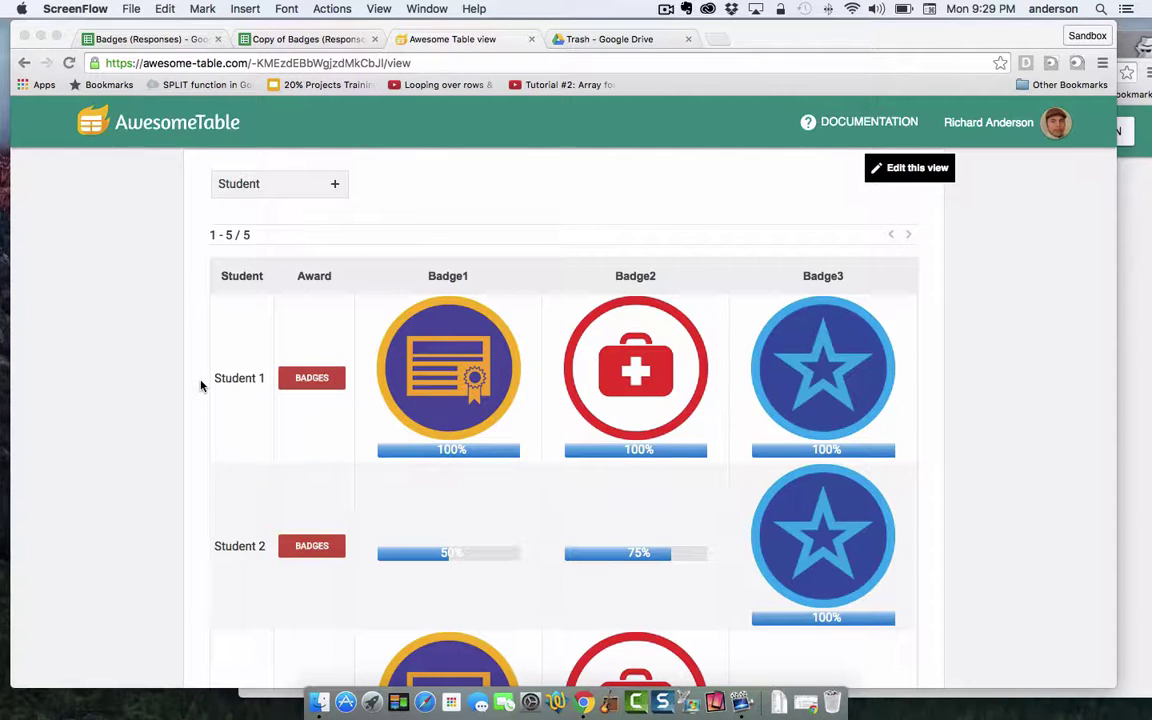
- Scroll the all-student view, then bring forward the Student 1 view with three badges at 100%
{"action": "scroll", "coordinate": [200, 386], "scroll_direction": "down", "scroll_amount": 2}
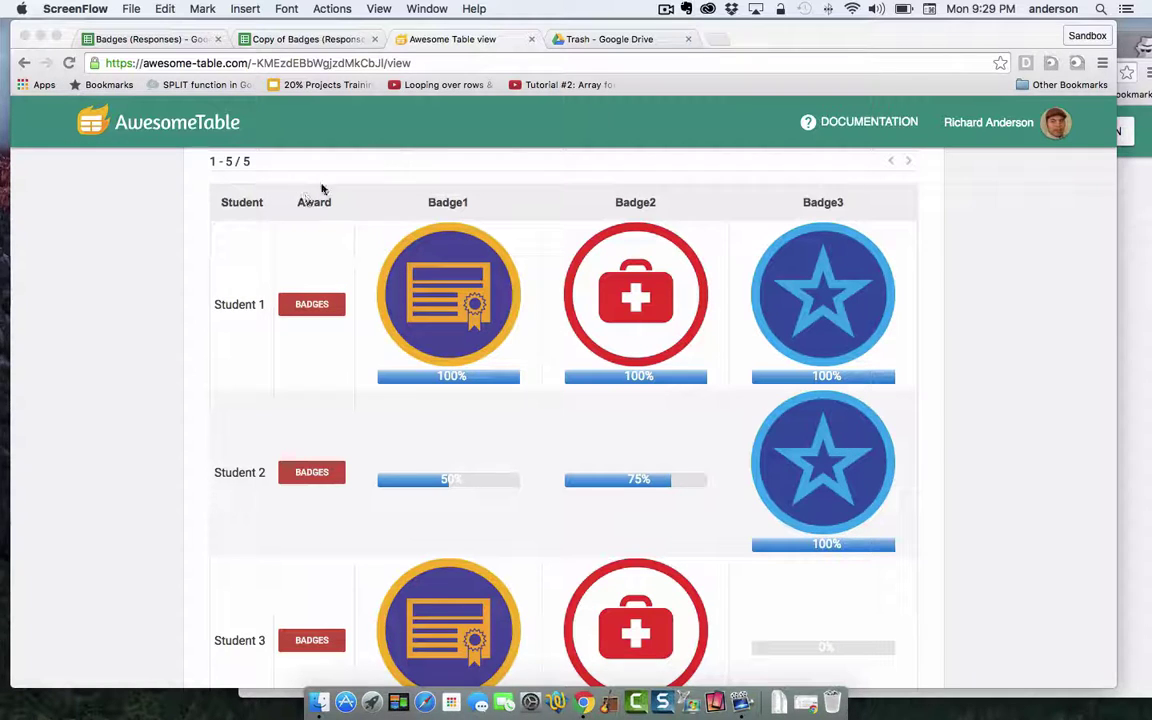
{"action": "left_click", "coordinate": [1137, 49]}
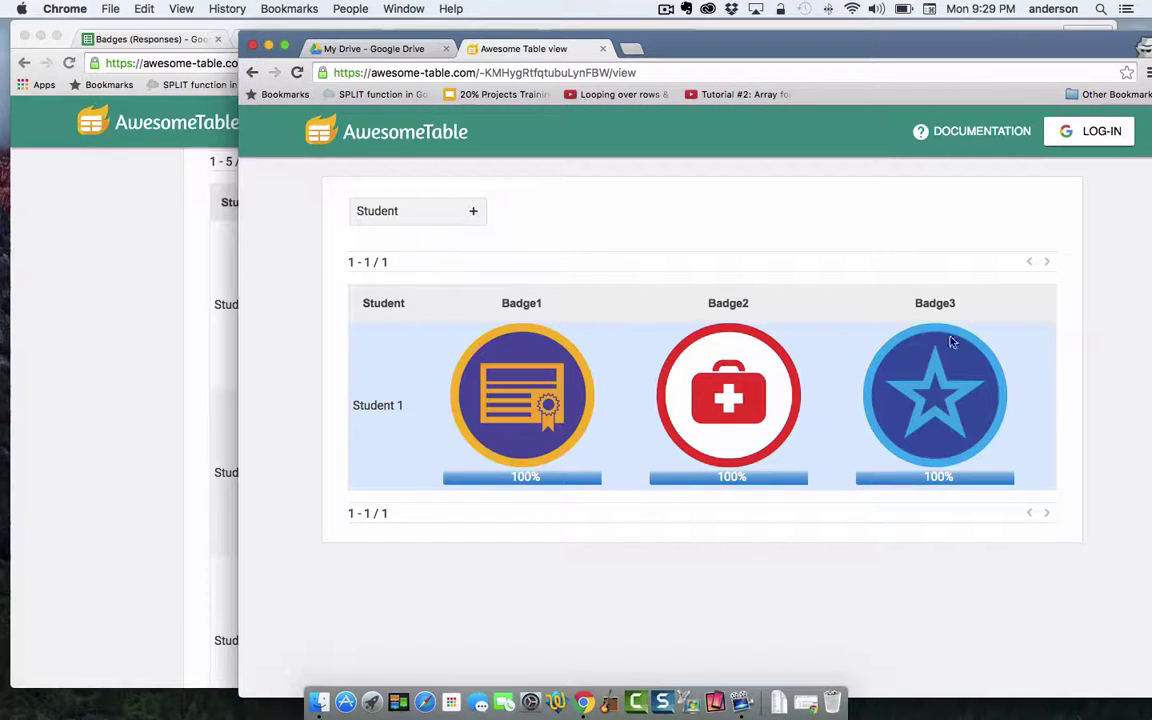
- Move the student view window aside and bring the five-student teacher view back in front
{"action": "left_click_drag", "start_coordinate": [880, 55], "coordinate": [836, 18]}
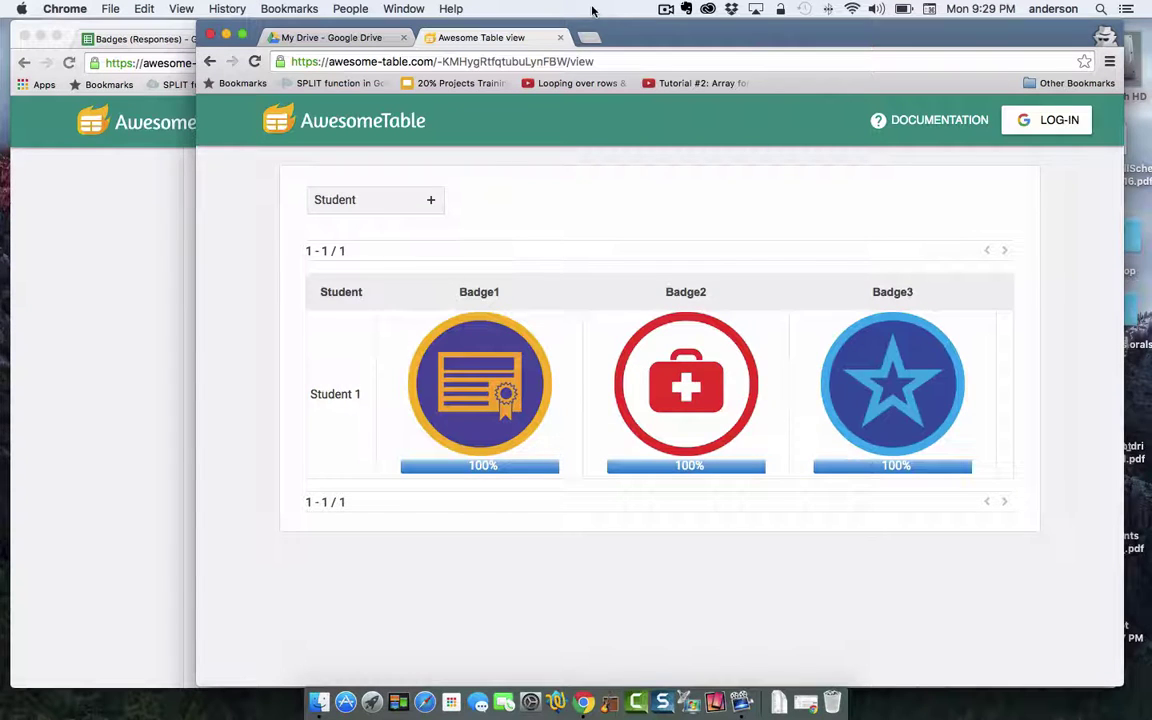
{"action": "left_click_drag", "start_coordinate": [639, 32], "coordinate": [707, 32]}
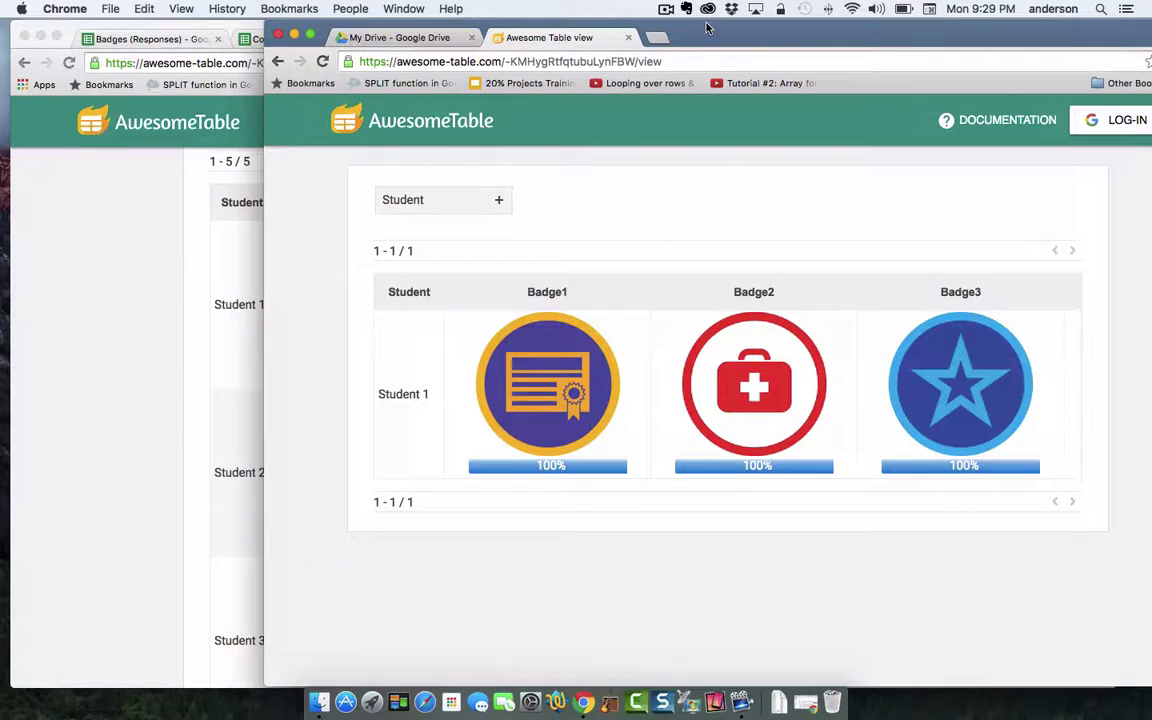
{"action": "left_click", "coordinate": [248, 26]}
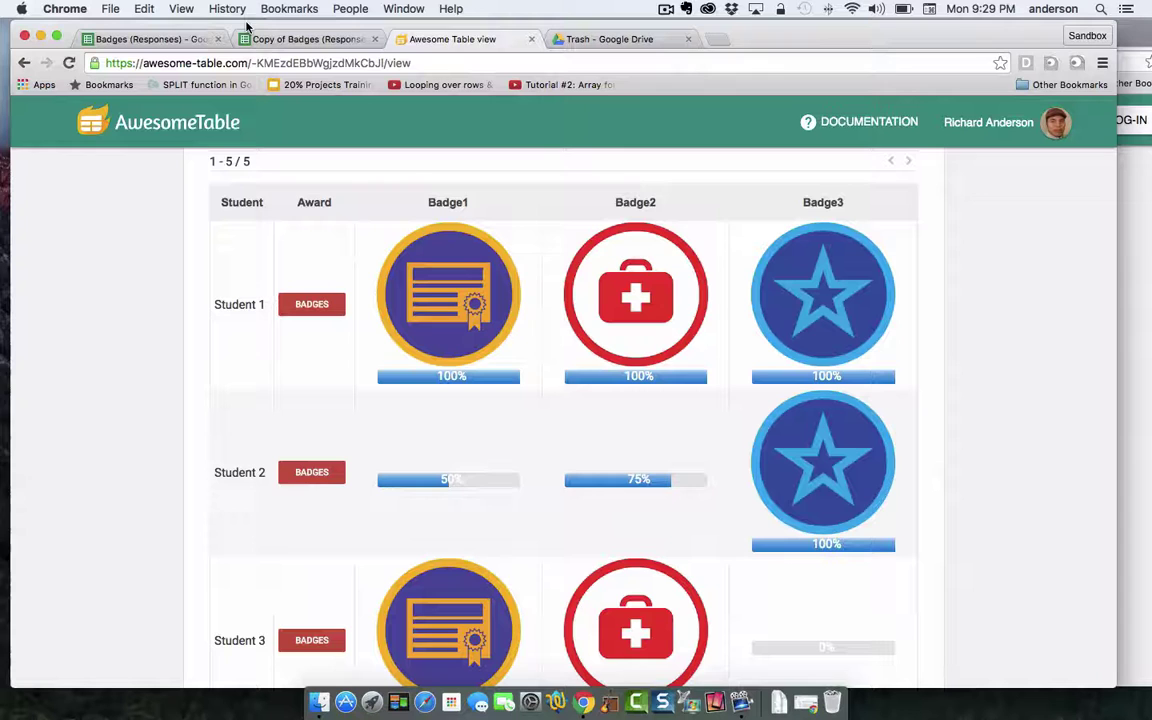
- Open Badges (Responses) and compare the StudentView QUERY sheet with the ClassRoster data
{"action": "left_click", "coordinate": [158, 41]}
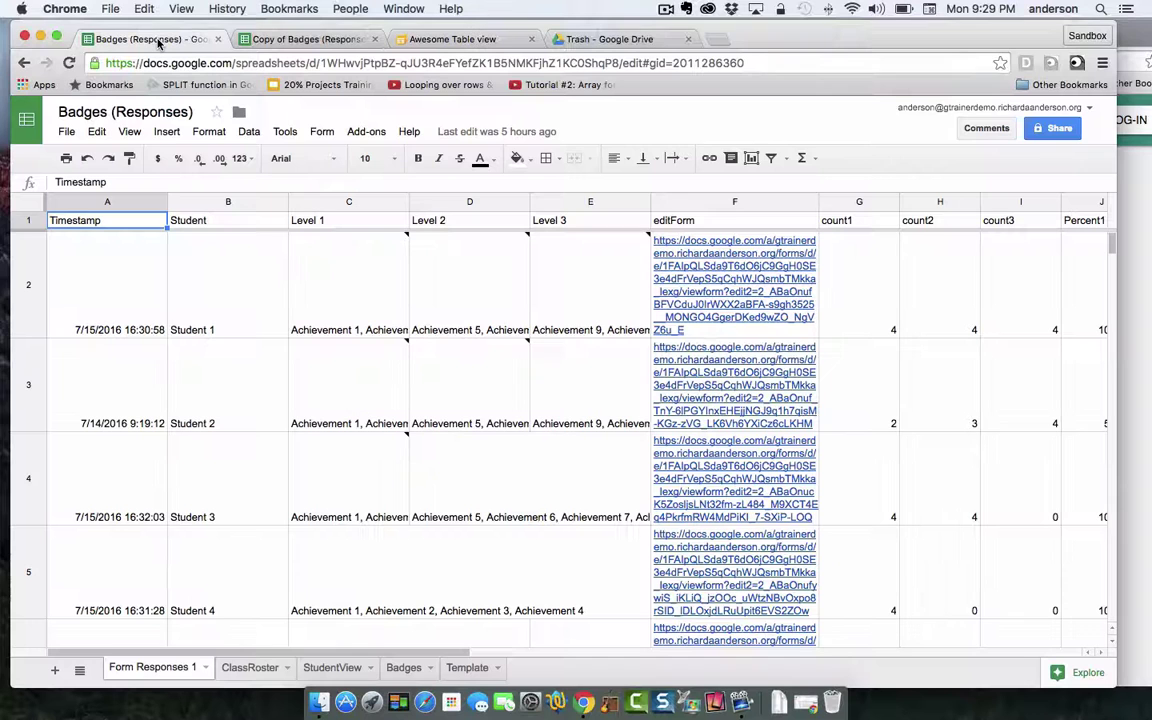
{"action": "left_click", "coordinate": [330, 668]}
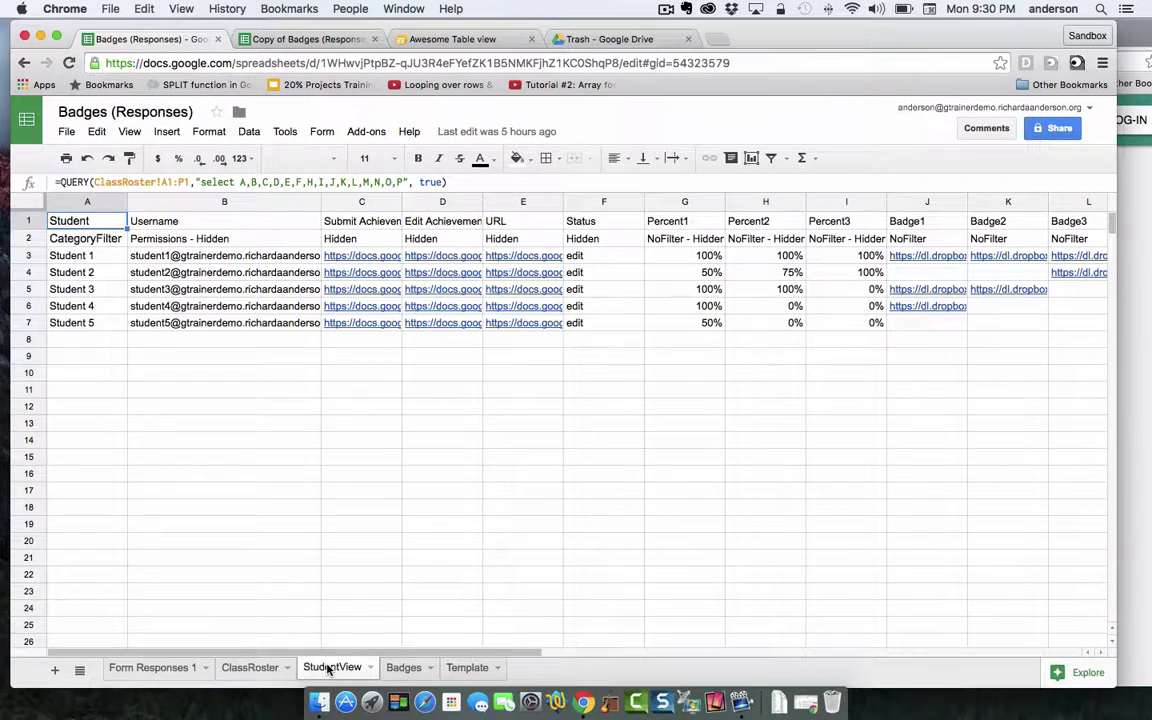
{"action": "left_click", "coordinate": [255, 668]}
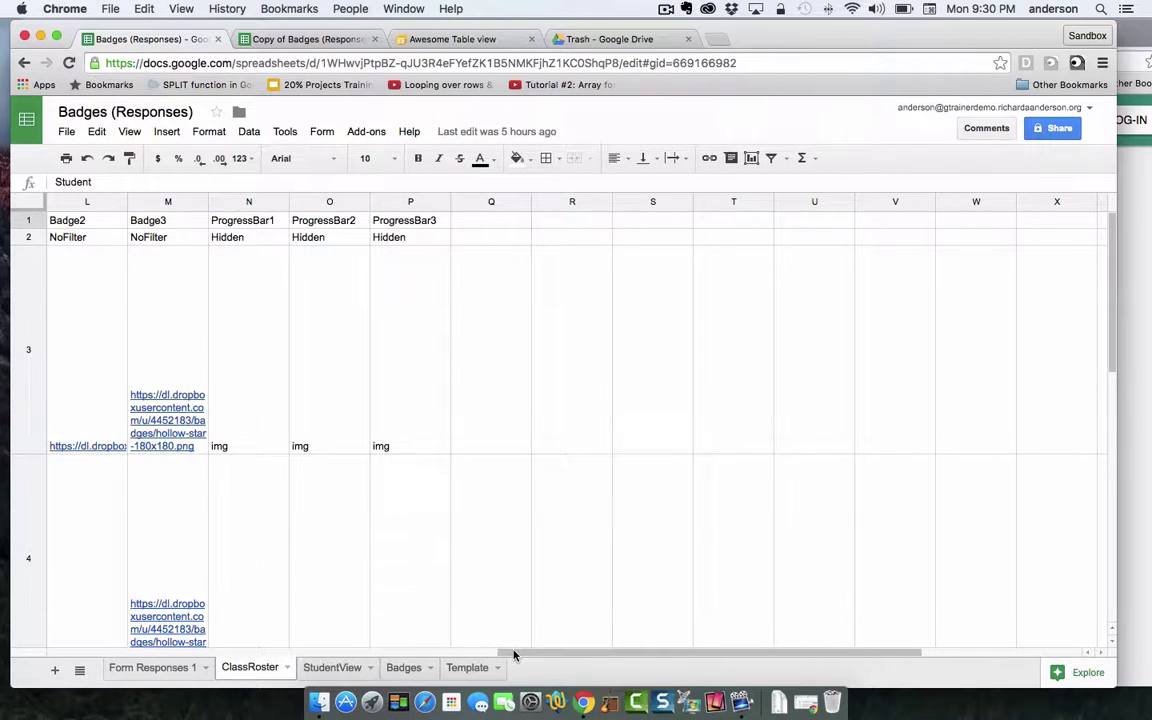
{"action": "left_click_drag", "start_coordinate": [514, 655], "coordinate": [14, 615]}
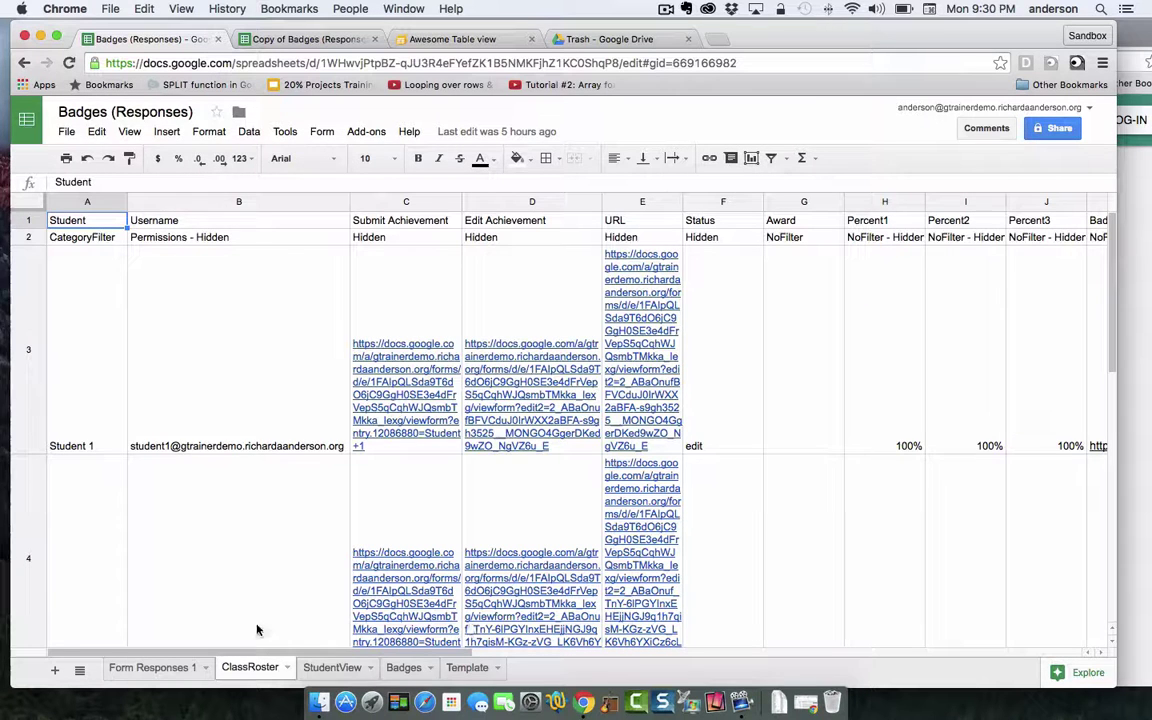
{"action": "left_click", "coordinate": [333, 668]}
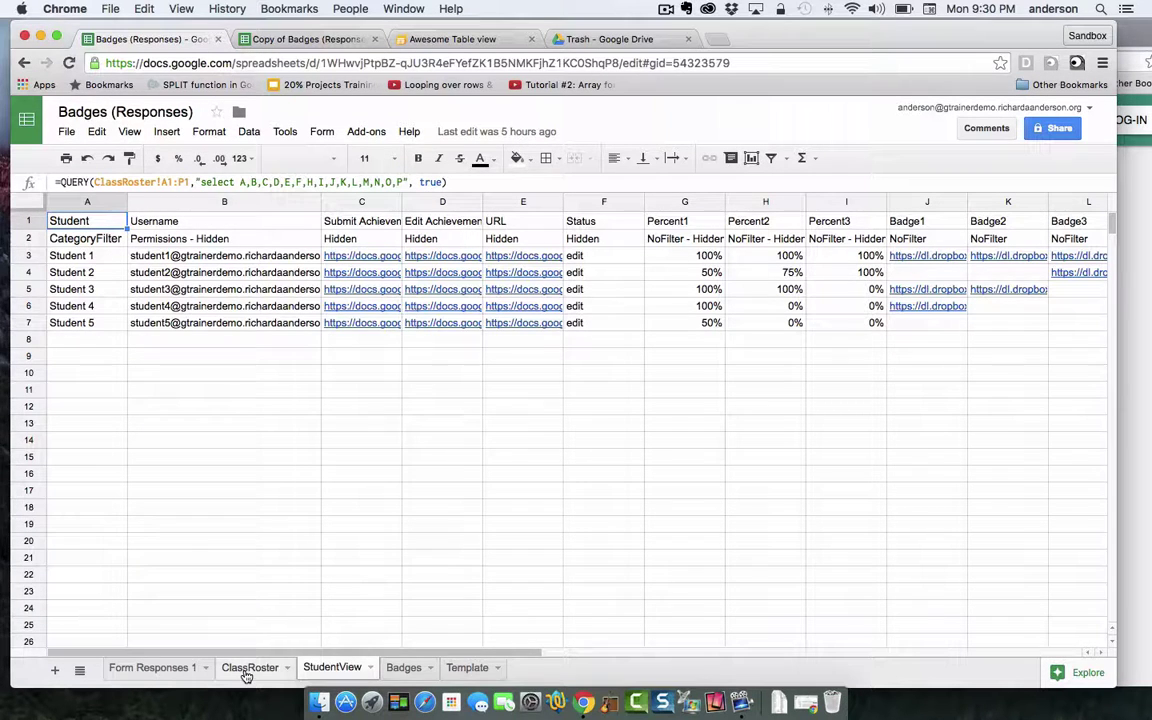
- Inspect the QUERY formulas in StudentView cells A1 and A2, then show the ClassRoster sheet
{"action": "left_click", "coordinate": [106, 257]}
{"action": "left_click", "coordinate": [104, 243]}
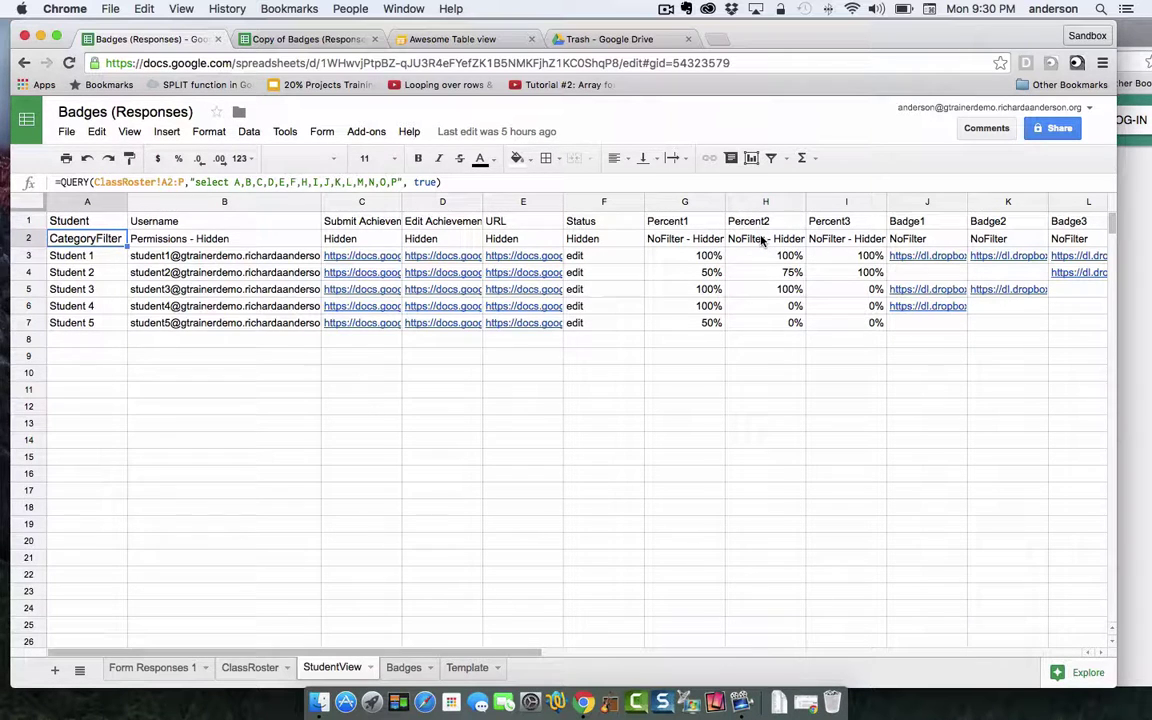
{"action": "left_click", "coordinate": [82, 225]}
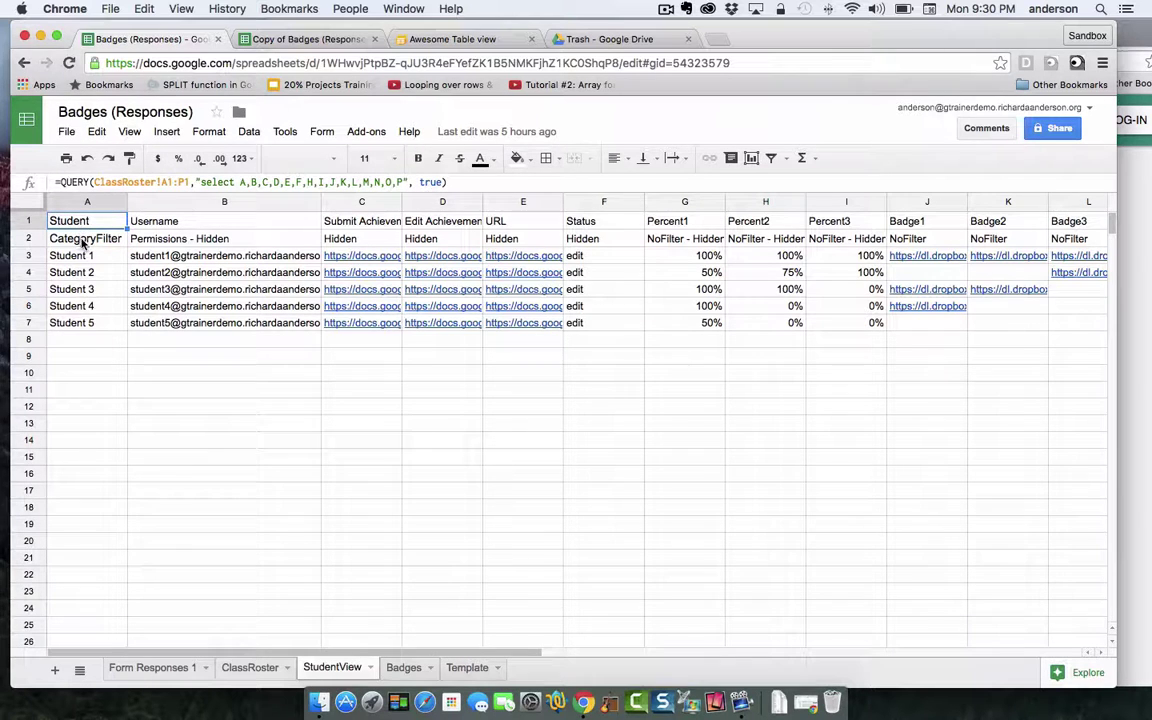
{"action": "left_click", "coordinate": [82, 242]}
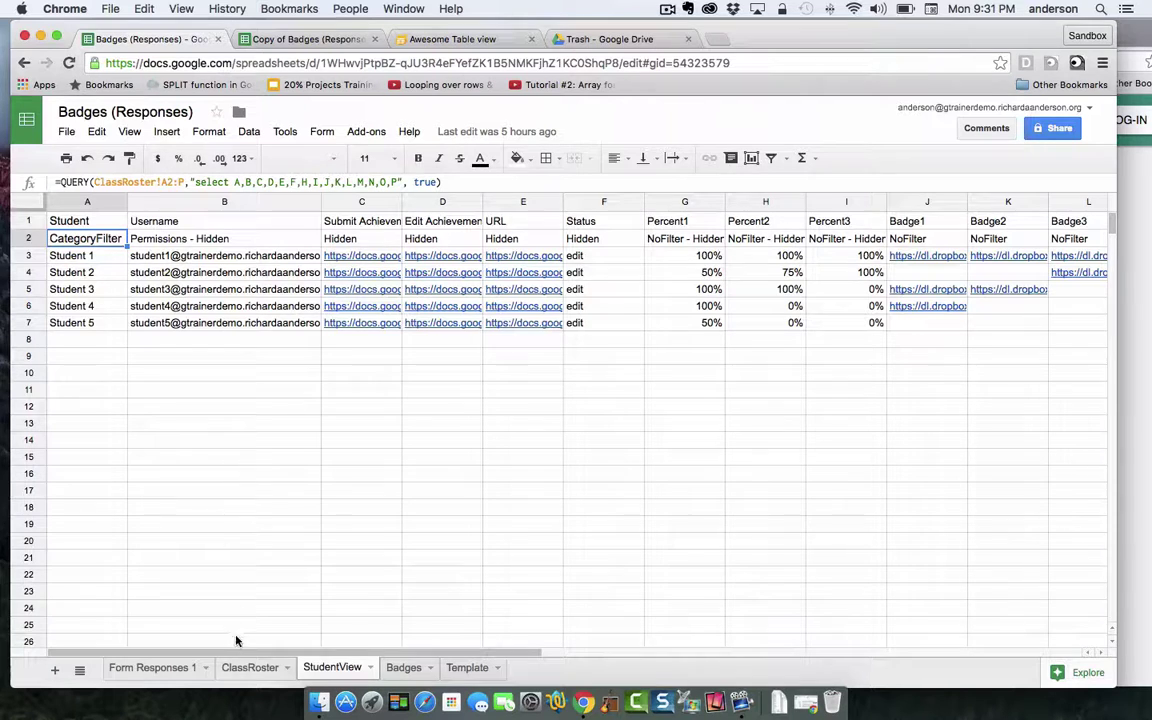
{"action": "left_click", "coordinate": [252, 668]}
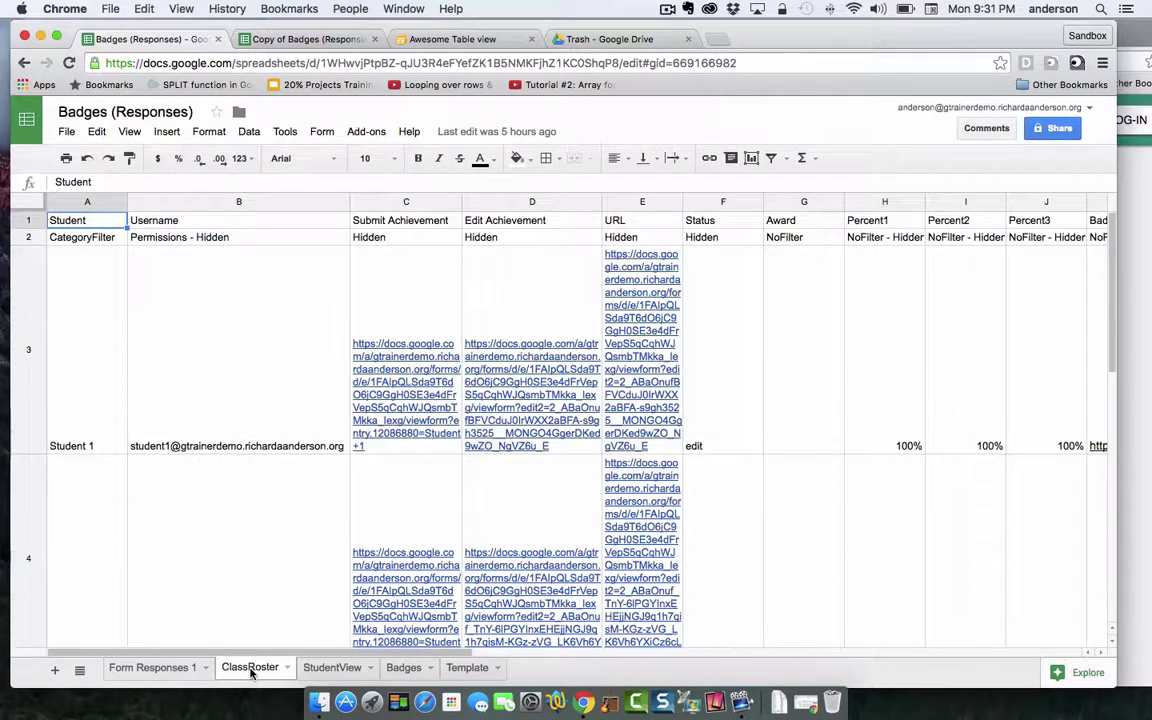
- Open the Template sheet and read through the CSS style block in the cell beside Badge3
{"action": "left_click", "coordinate": [467, 668]}
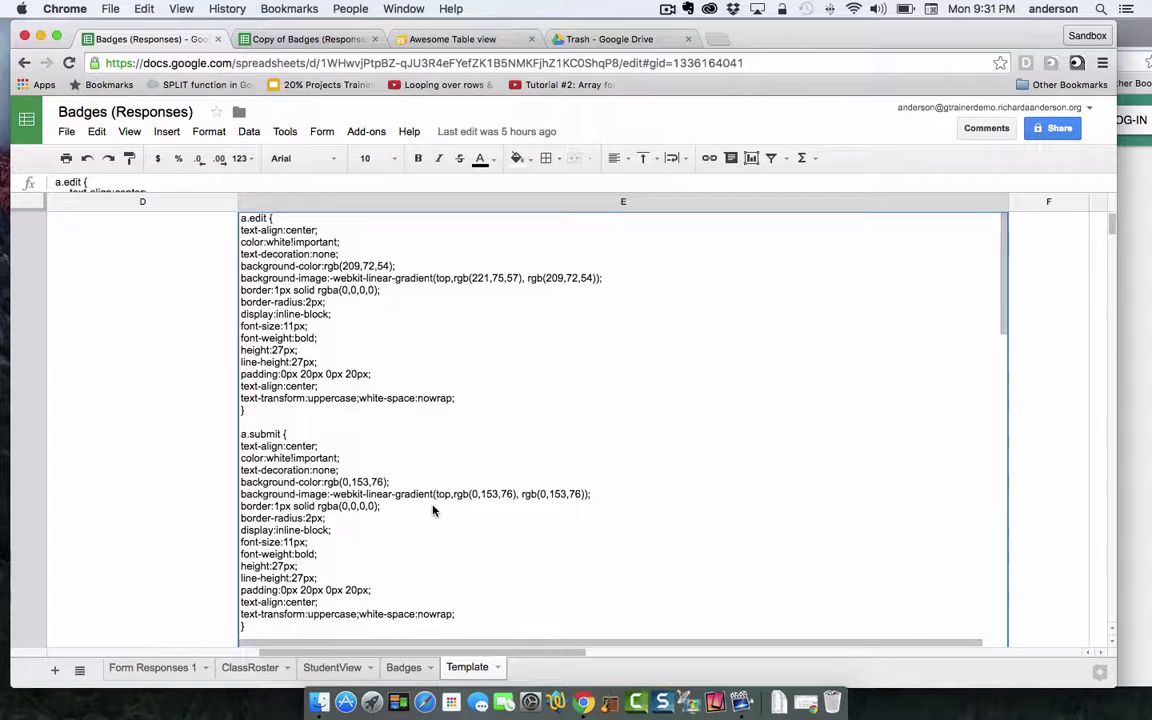
{"action": "scroll", "coordinate": [433, 510], "scroll_direction": "down", "scroll_amount": 10}
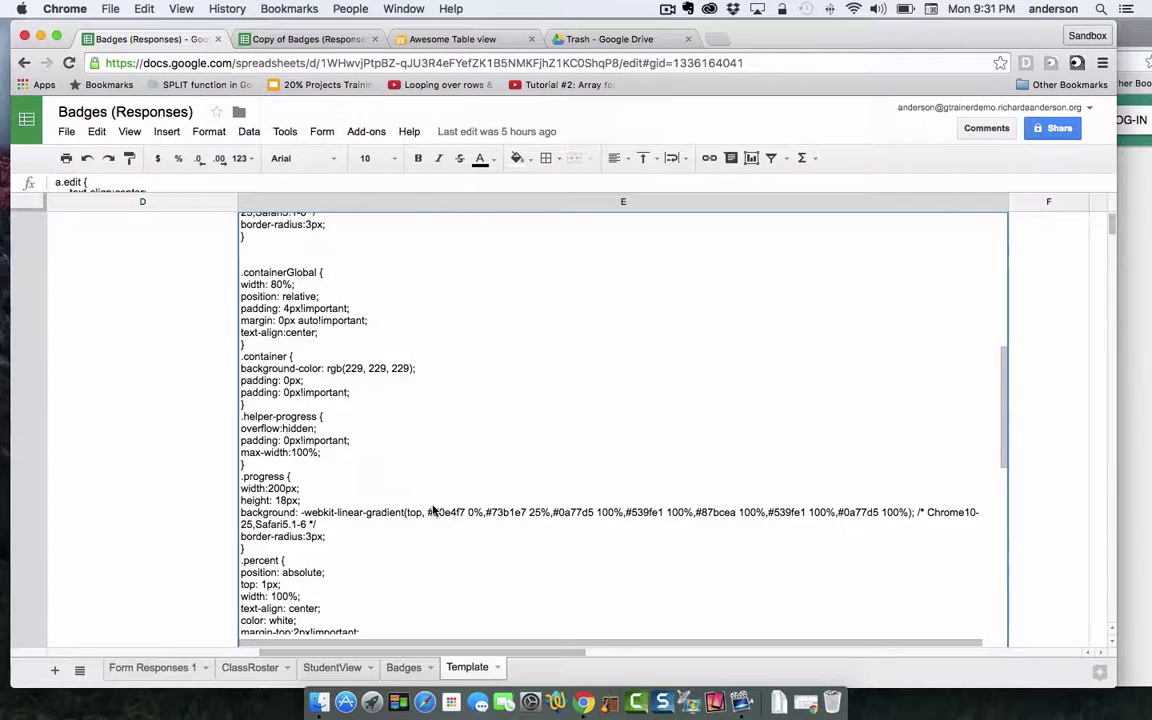
{"action": "scroll", "coordinate": [433, 511], "scroll_direction": "up", "scroll_amount": 10}
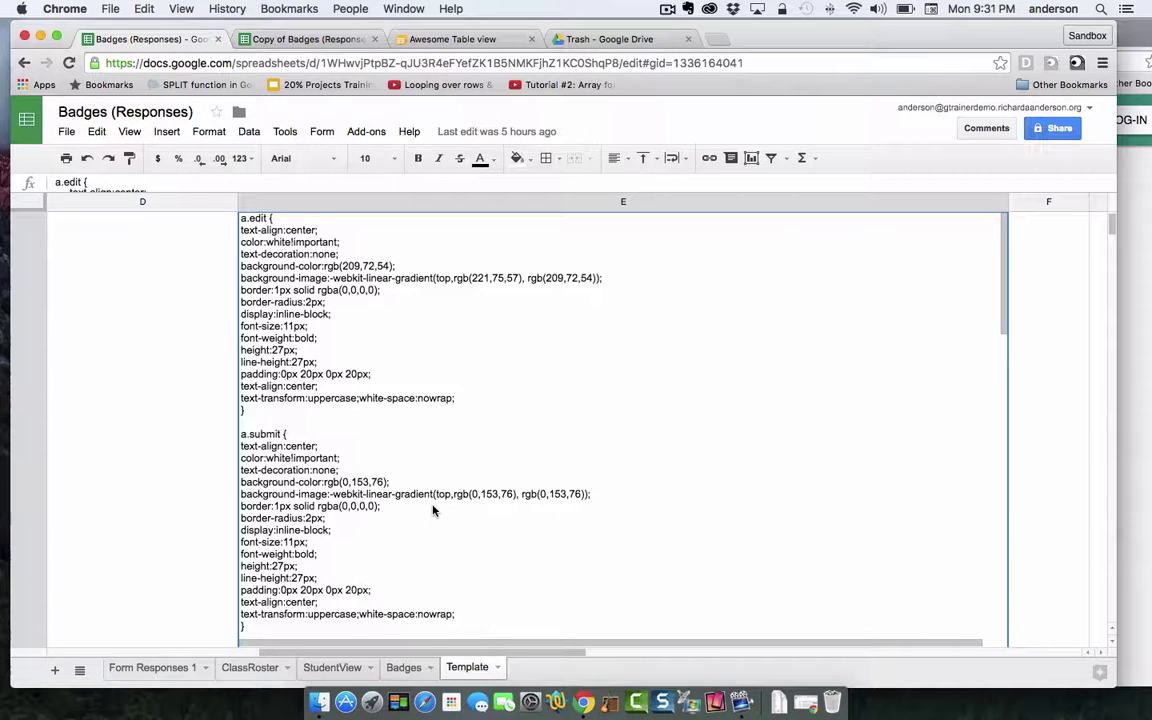
{"action": "left_click", "coordinate": [1042, 291]}
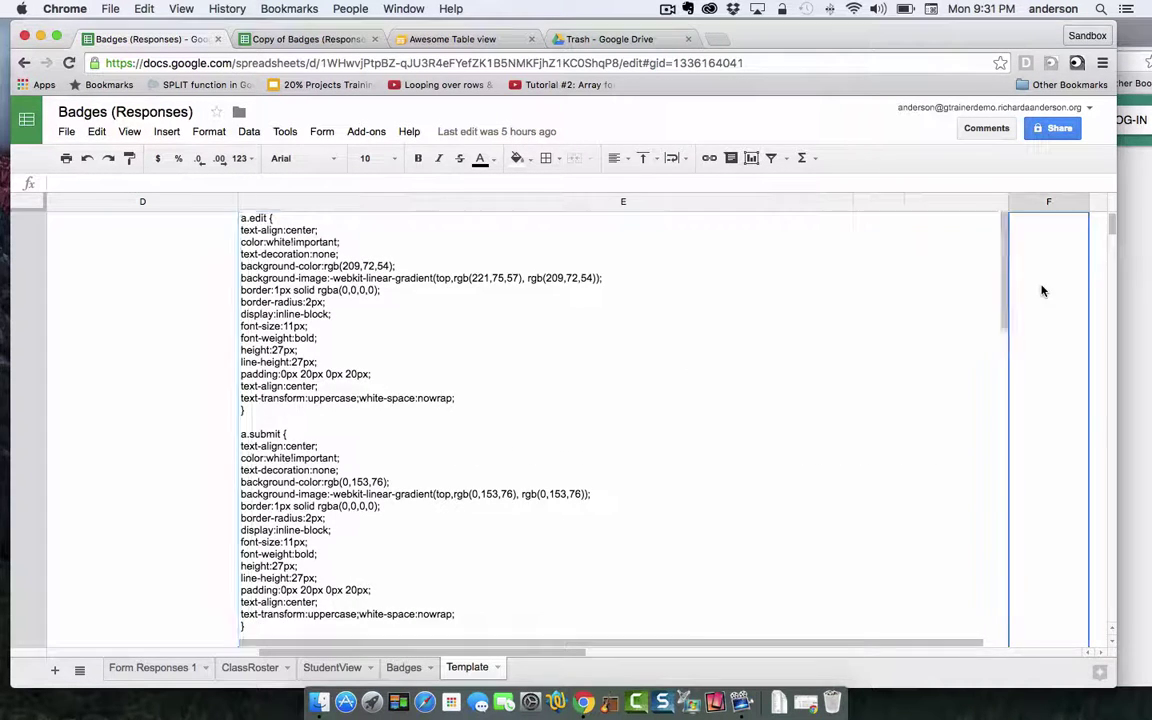
{"action": "scroll", "coordinate": [869, 398], "scroll_direction": "up", "scroll_amount": 3}
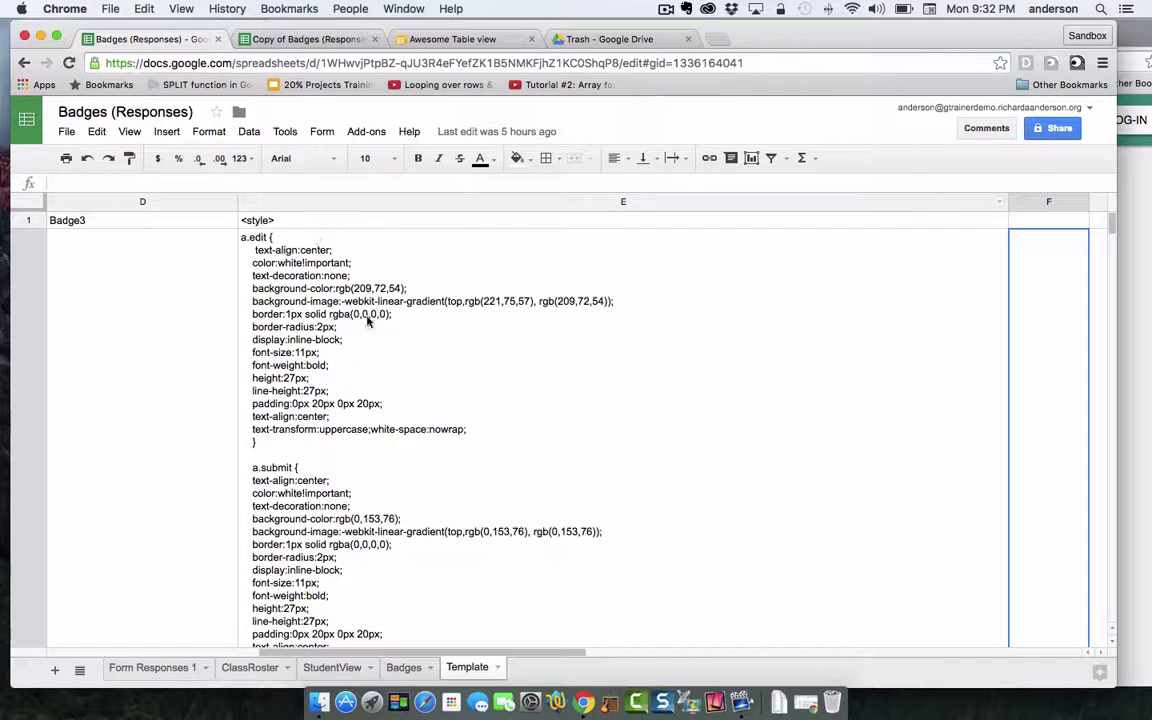
{"action": "left_click", "coordinate": [697, 433]}
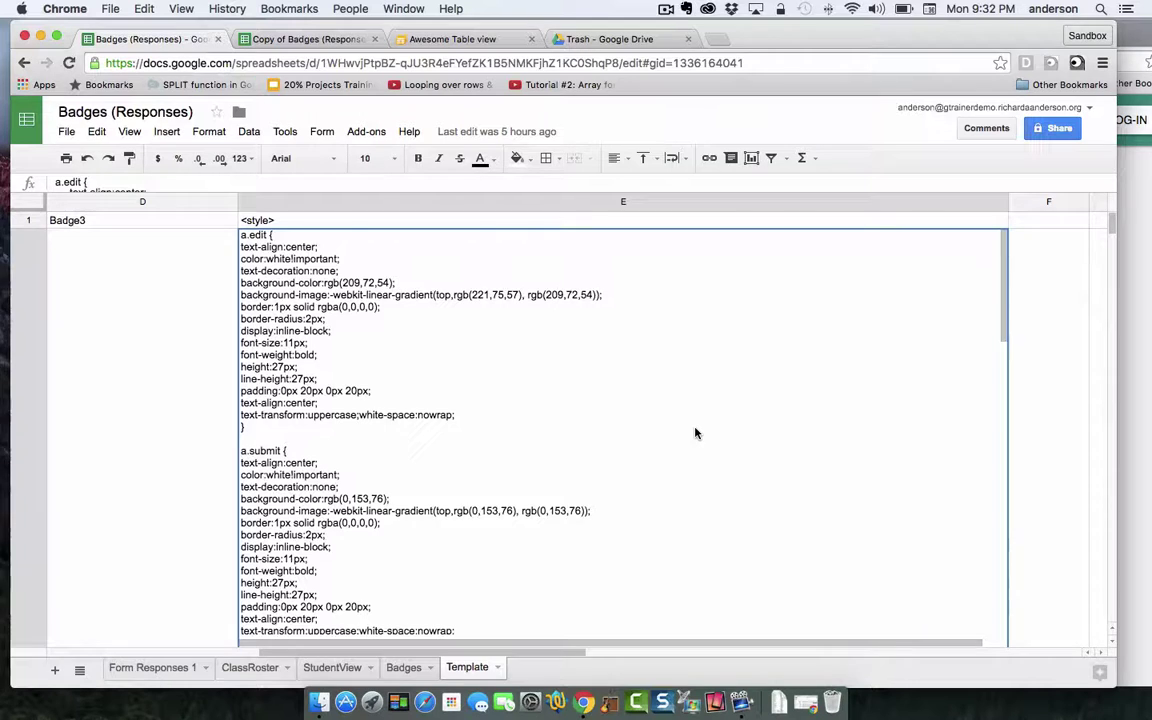
{"action": "scroll", "coordinate": [697, 433], "scroll_direction": "down", "scroll_amount": 5}
{"action": "scroll", "coordinate": [697, 433], "scroll_direction": "down", "scroll_amount": 4}
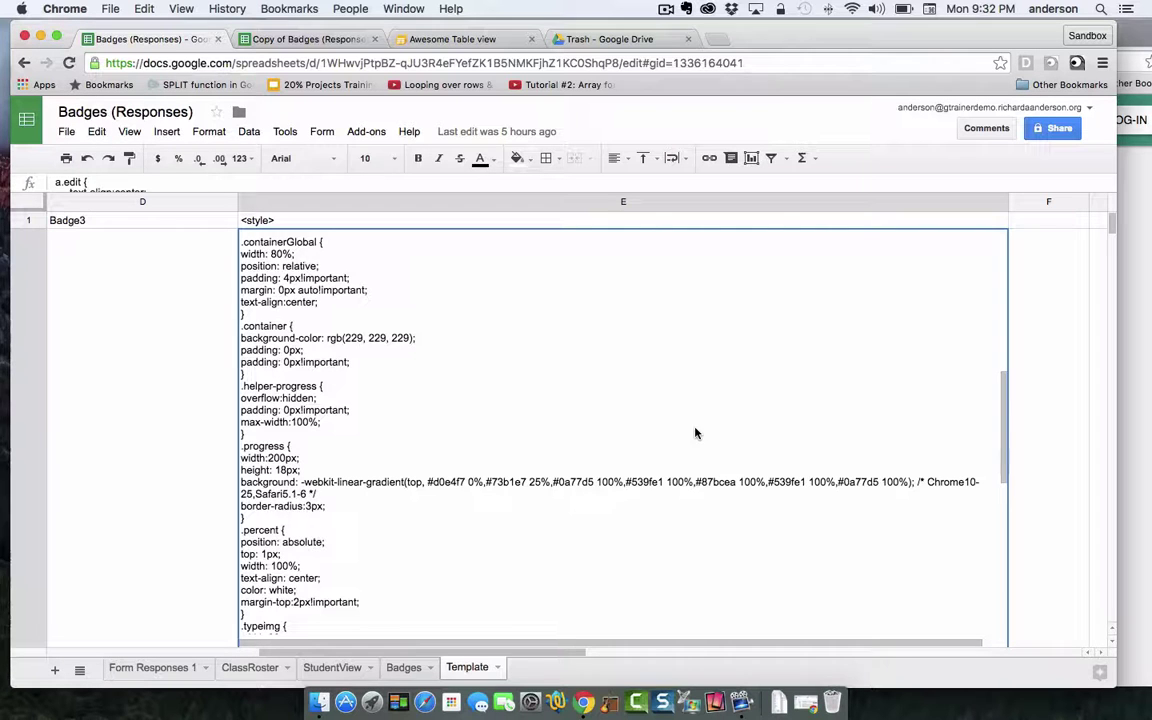
{"action": "scroll", "coordinate": [697, 433], "scroll_direction": "down", "scroll_amount": 8}
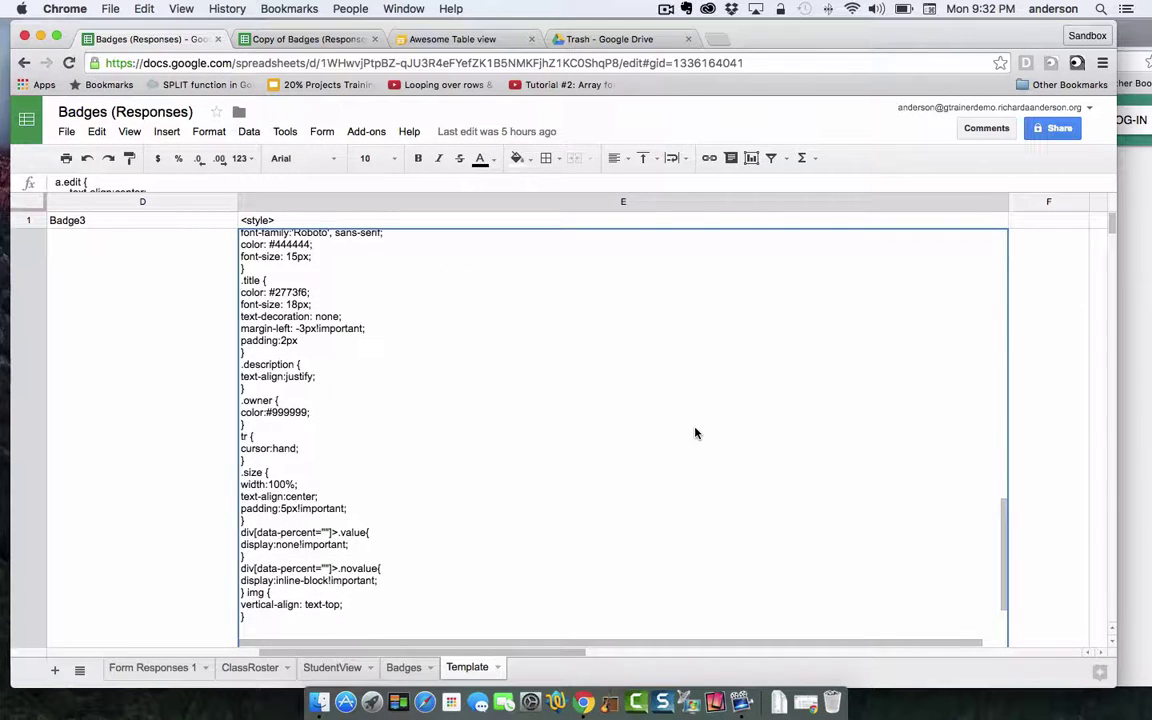
{"action": "scroll", "coordinate": [697, 433], "scroll_direction": "down", "scroll_amount": 2}
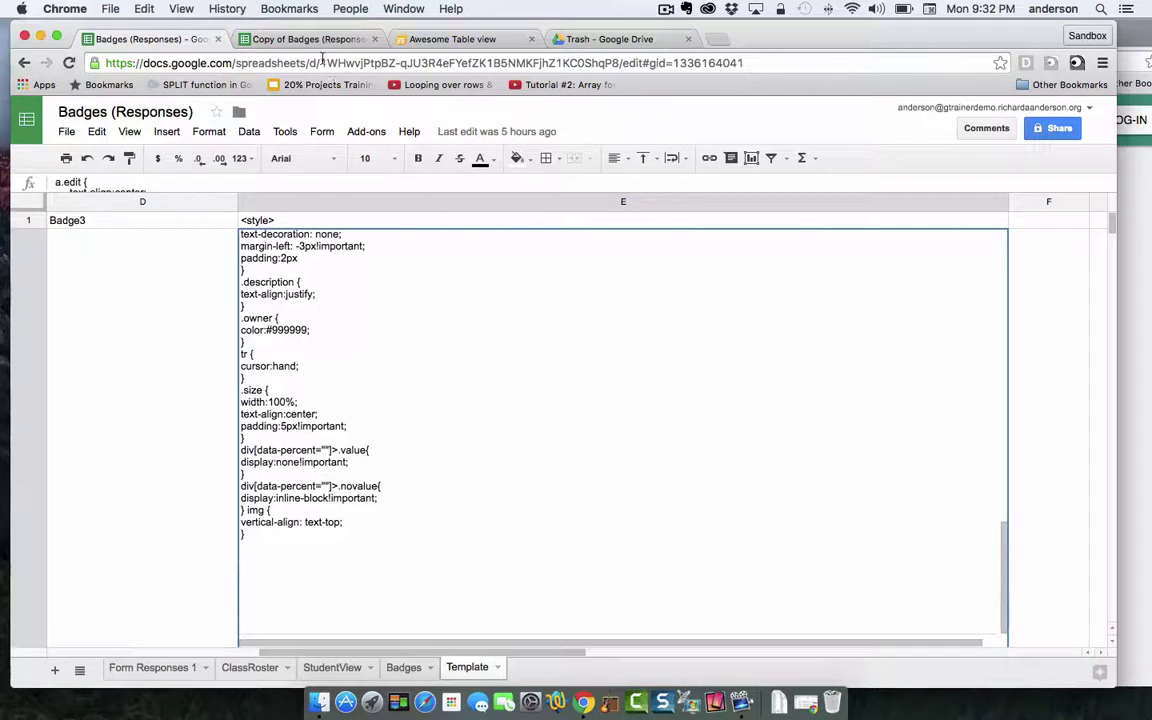
- Check Form Responses 1 in Copy of Badges, then return to Badges (Responses) and open Tools
{"action": "left_click", "coordinate": [310, 39]}
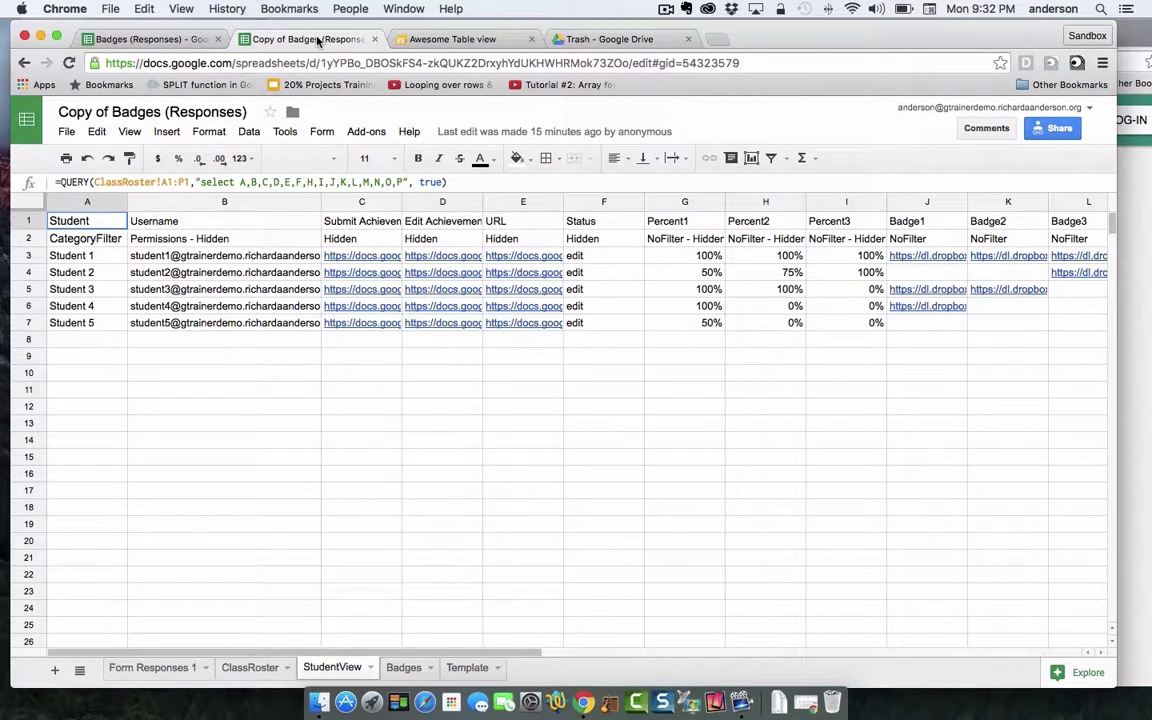
{"action": "left_click", "coordinate": [160, 667]}
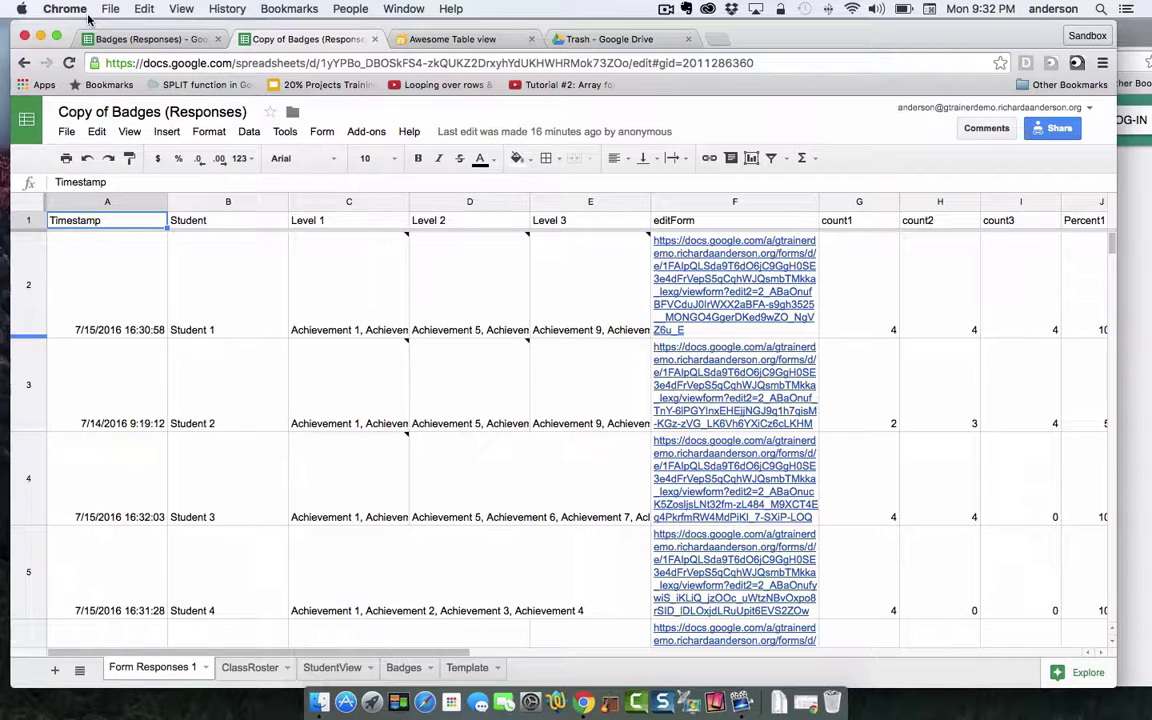
{"action": "left_click", "coordinate": [110, 41]}
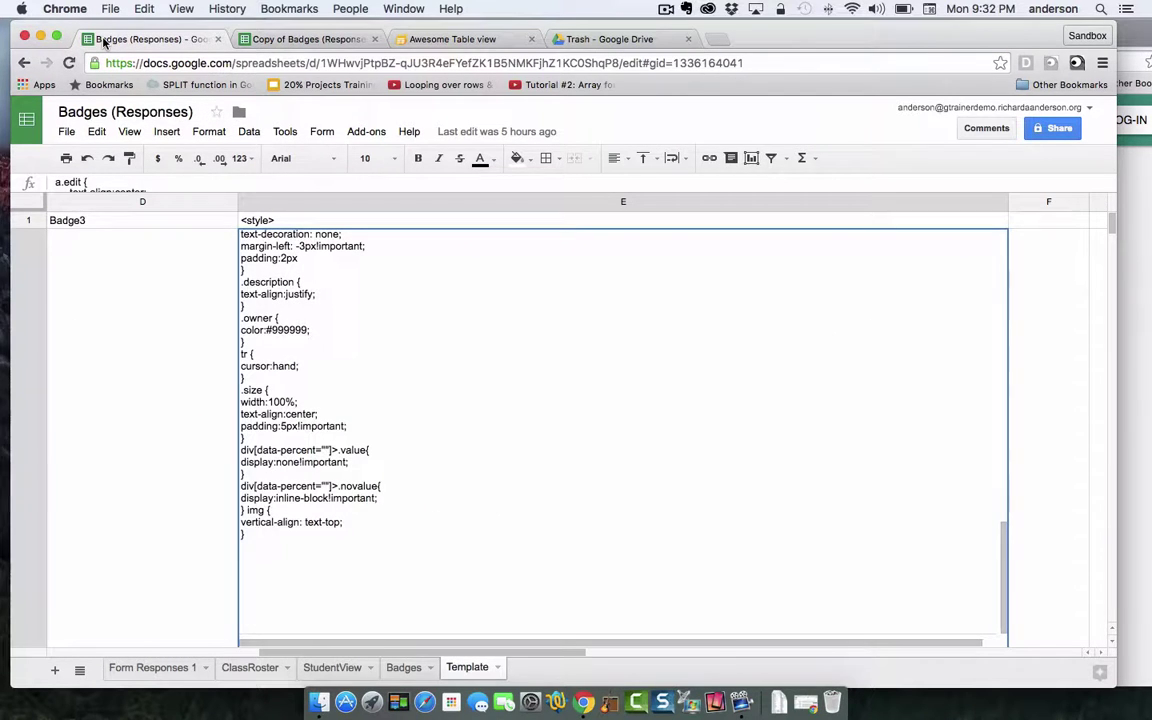
{"action": "left_click", "coordinate": [285, 132]}
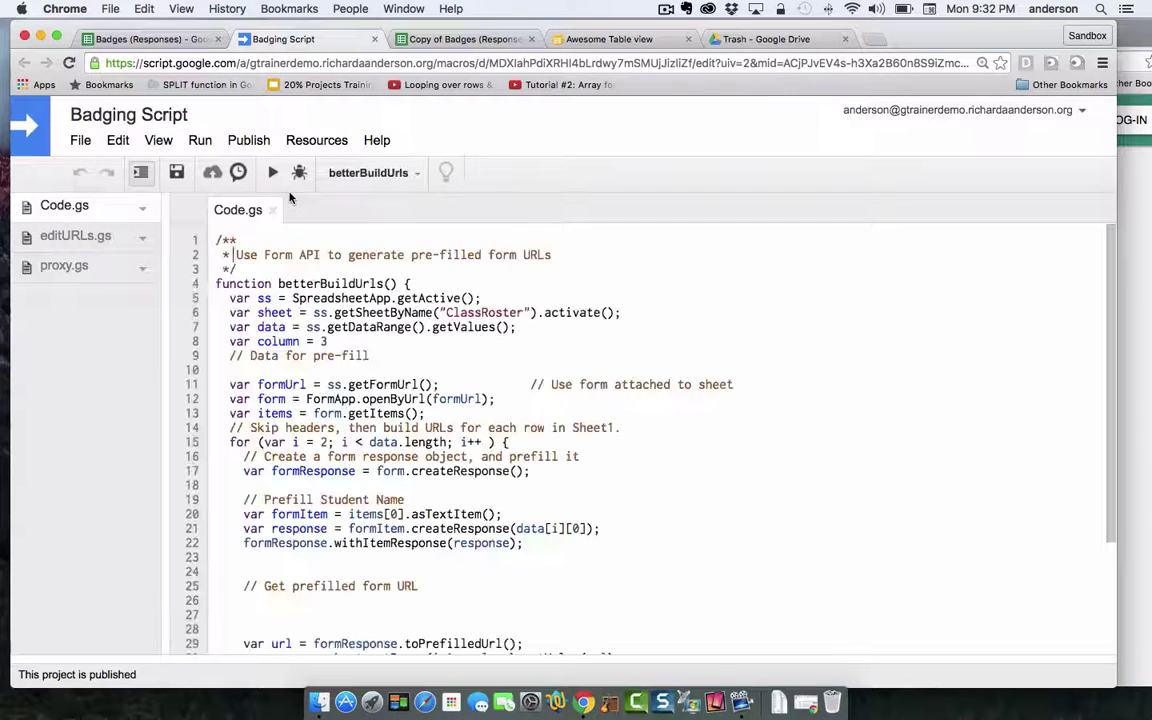
- Open proxy.gs to review its doGet(e) function reading the URL, sheet and range parameters
{"action": "left_click", "coordinate": [57, 271]}
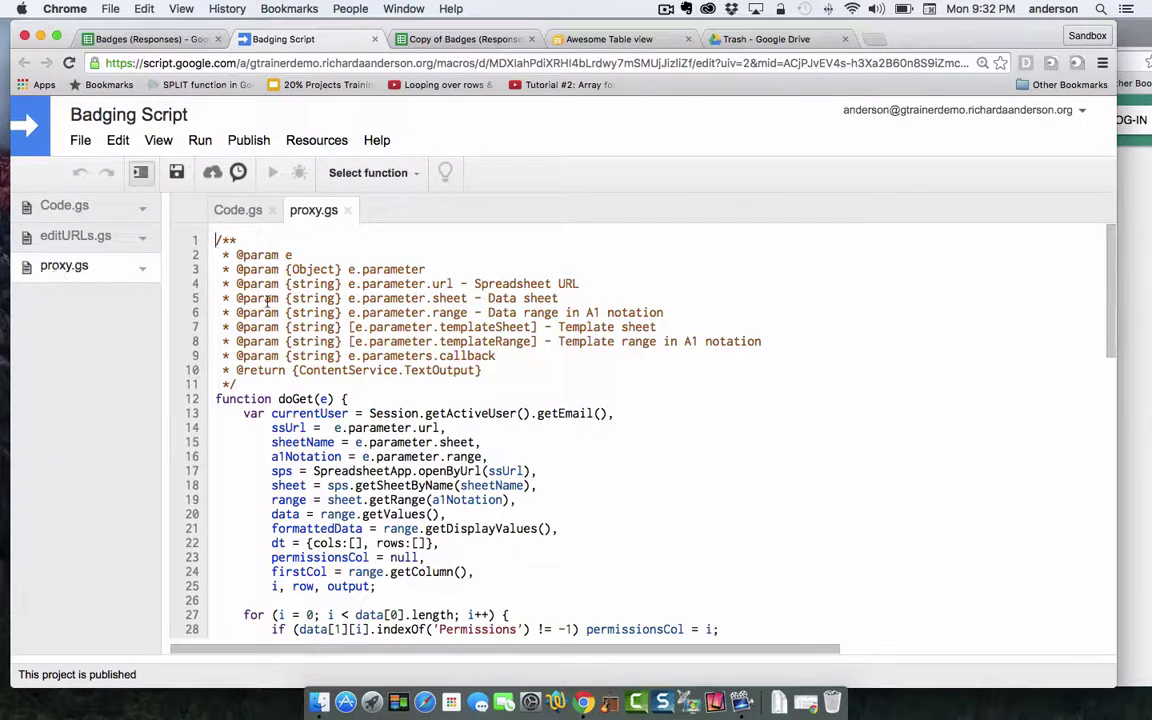
{"action": "scroll", "coordinate": [318, 420], "scroll_direction": "down", "scroll_amount": 5}
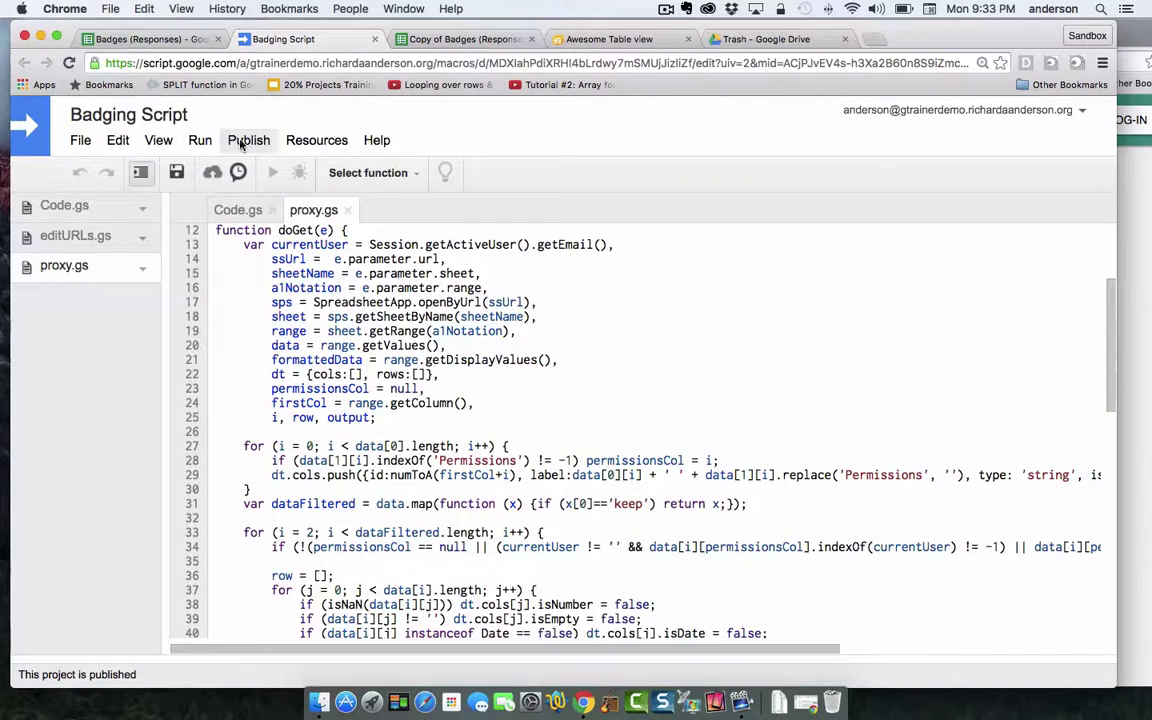
{"action": "left_click", "coordinate": [241, 144]}
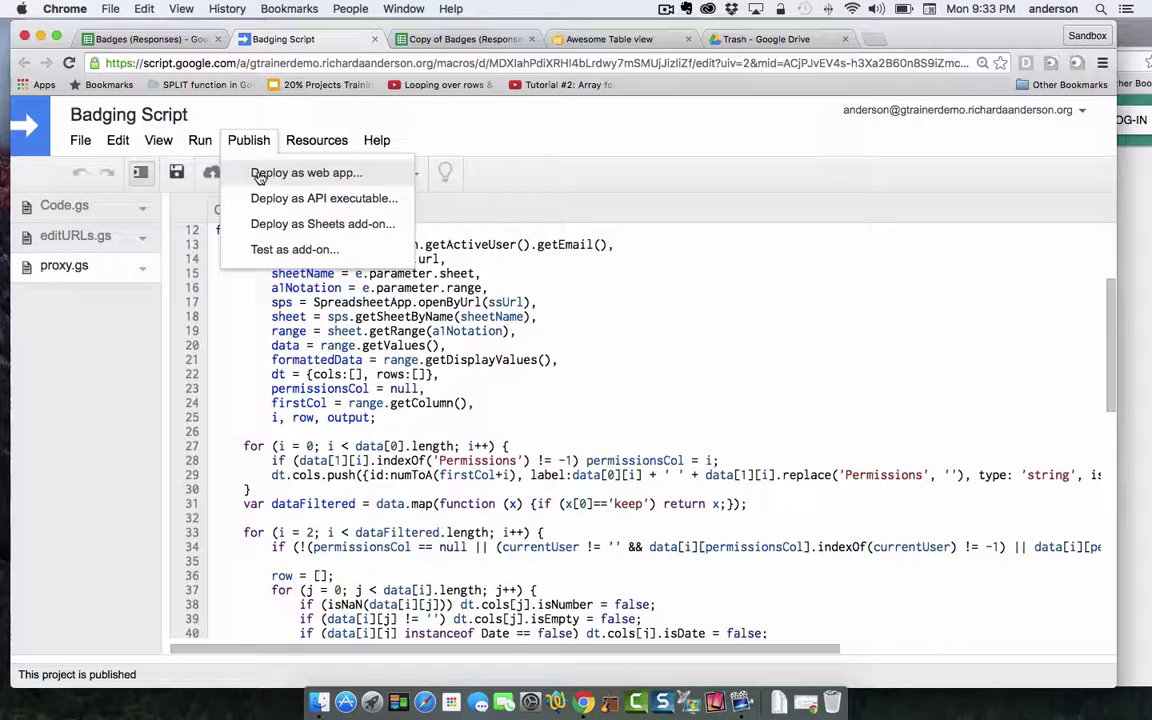
- Review the Deploy as web app settings, keep project version 4, and cancel without updating
{"action": "left_click", "coordinate": [258, 175]}
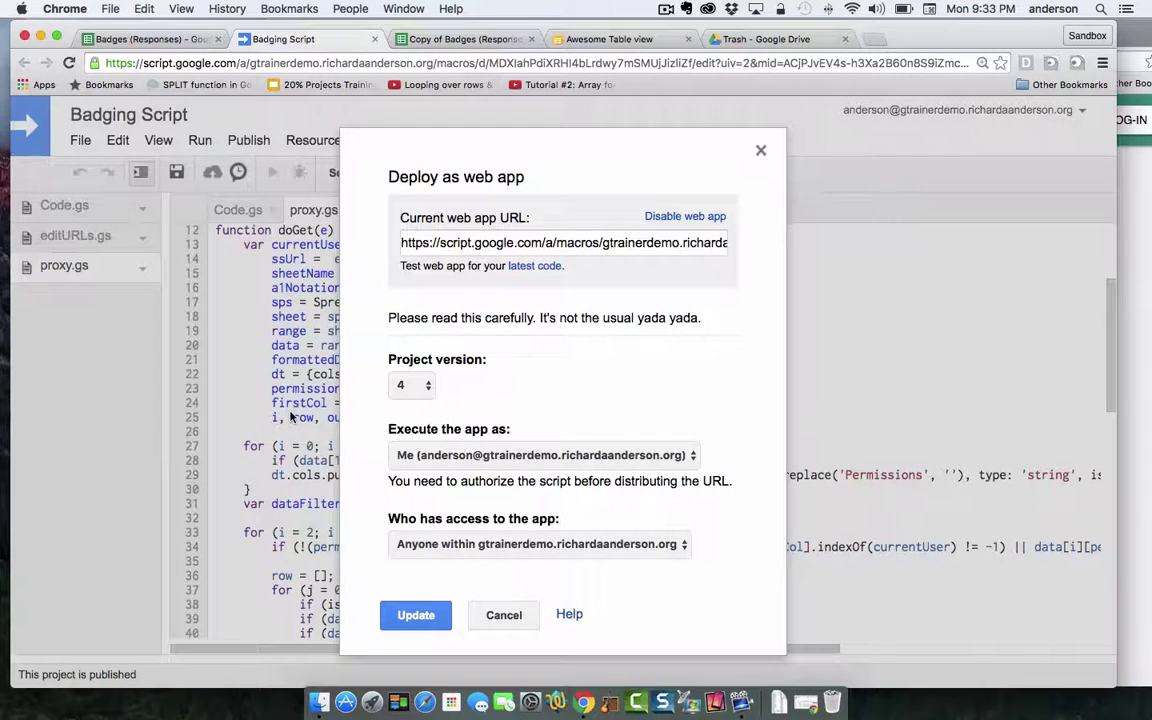
{"action": "left_click", "coordinate": [430, 387]}
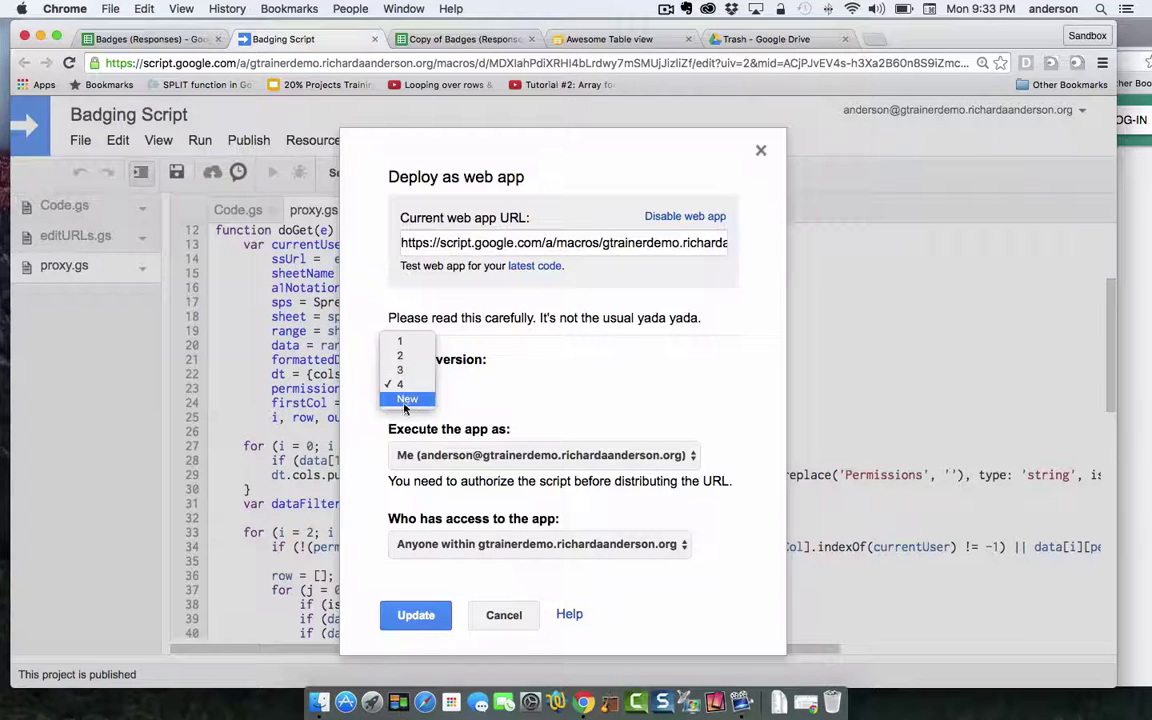
{"action": "left_click", "coordinate": [463, 358]}
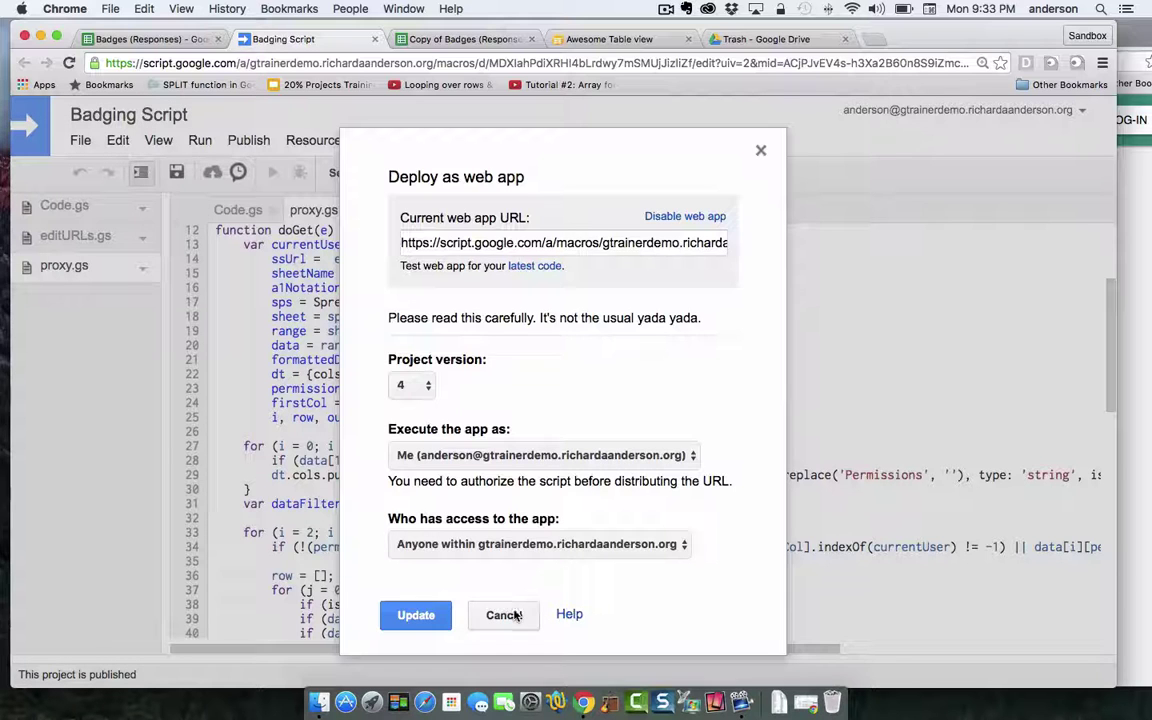
{"action": "left_click", "coordinate": [760, 151]}
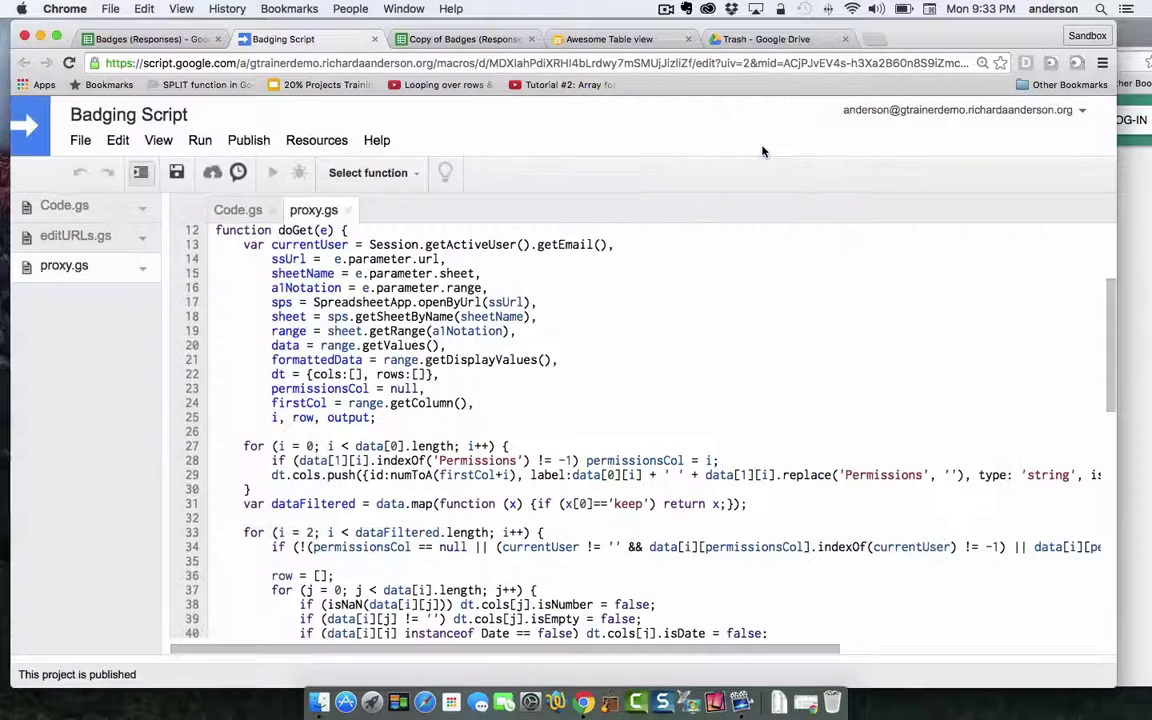
- Go to the Awesome Table view list and open Student View Badges, which shows no data
{"action": "left_click", "coordinate": [610, 39]}
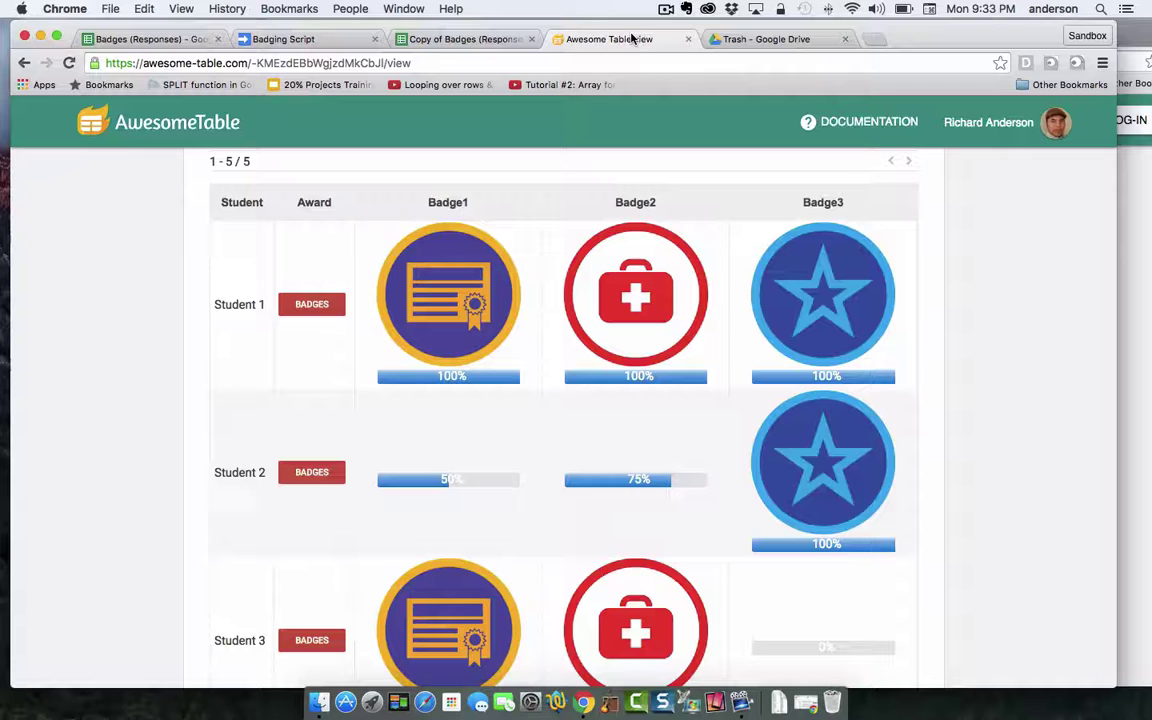
{"action": "scroll", "coordinate": [123, 357], "scroll_direction": "up", "scroll_amount": 2}
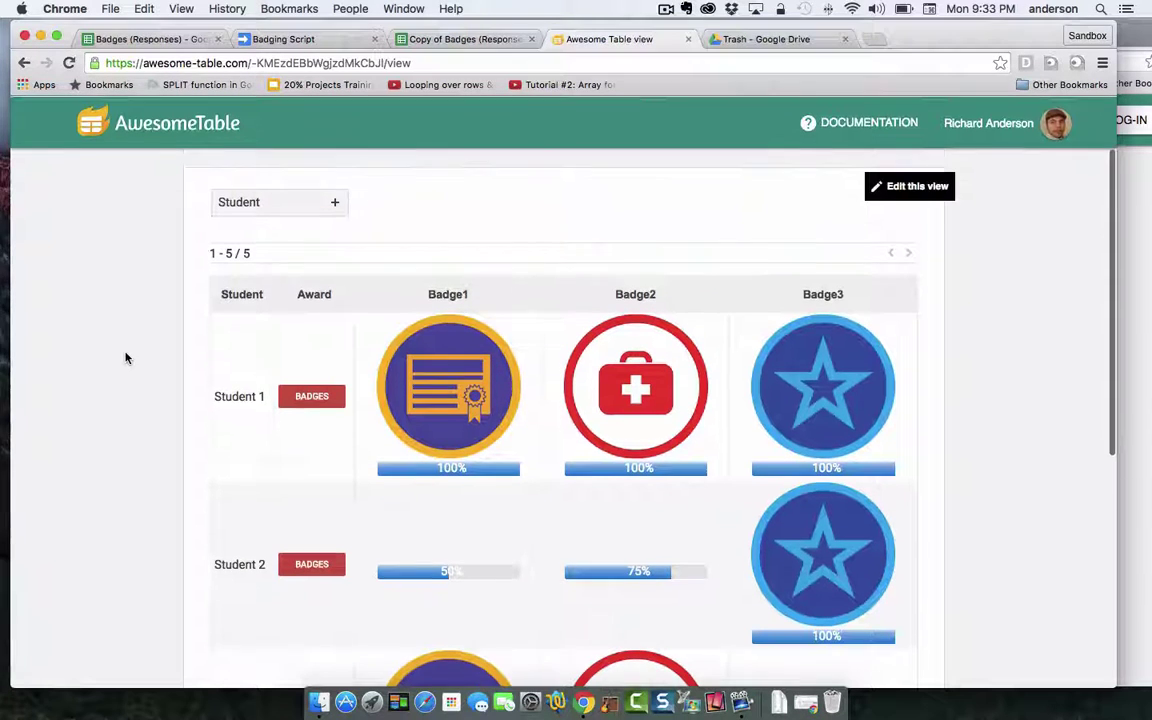
{"action": "left_click", "coordinate": [157, 122]}
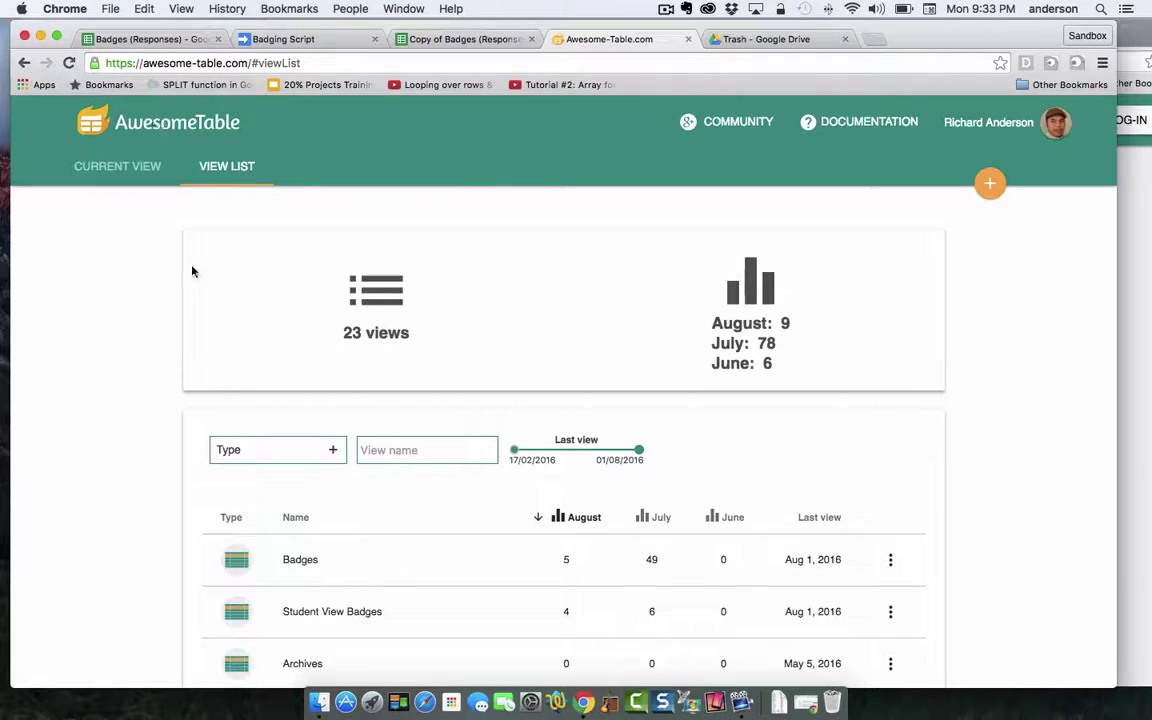
{"action": "left_click", "coordinate": [332, 611]}
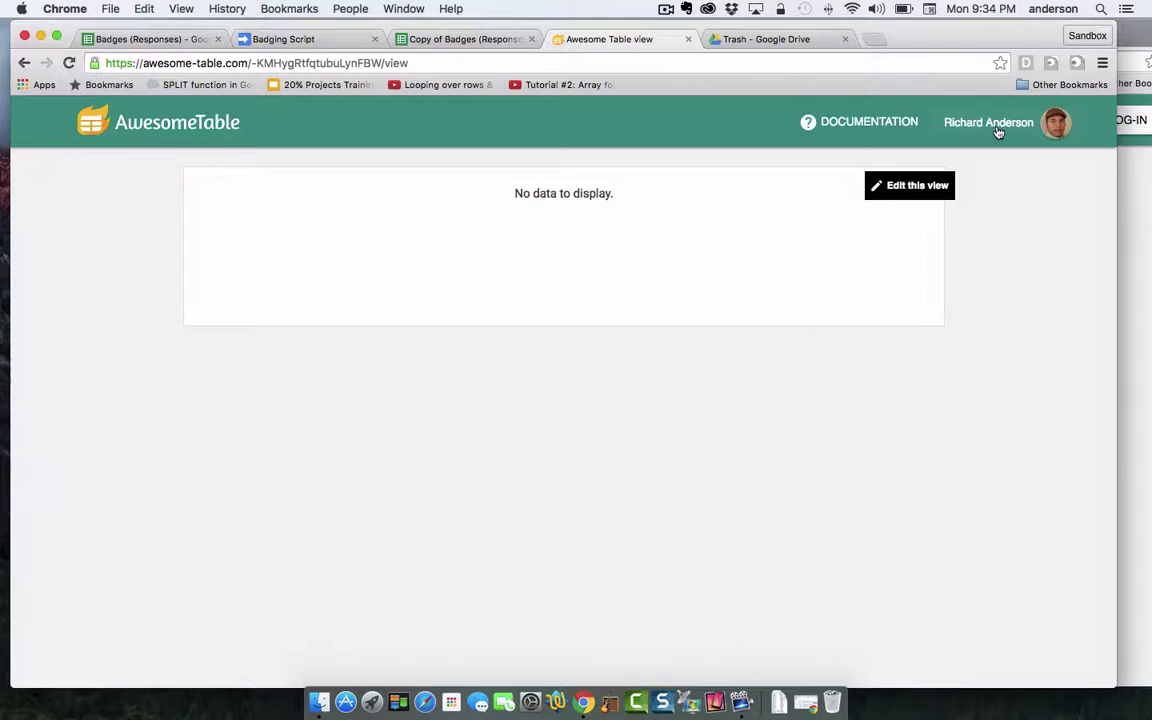
- Check Student View Badges' advanced parameters and Apps Script proxy URL, then return to the view list
{"action": "left_click", "coordinate": [918, 192]}
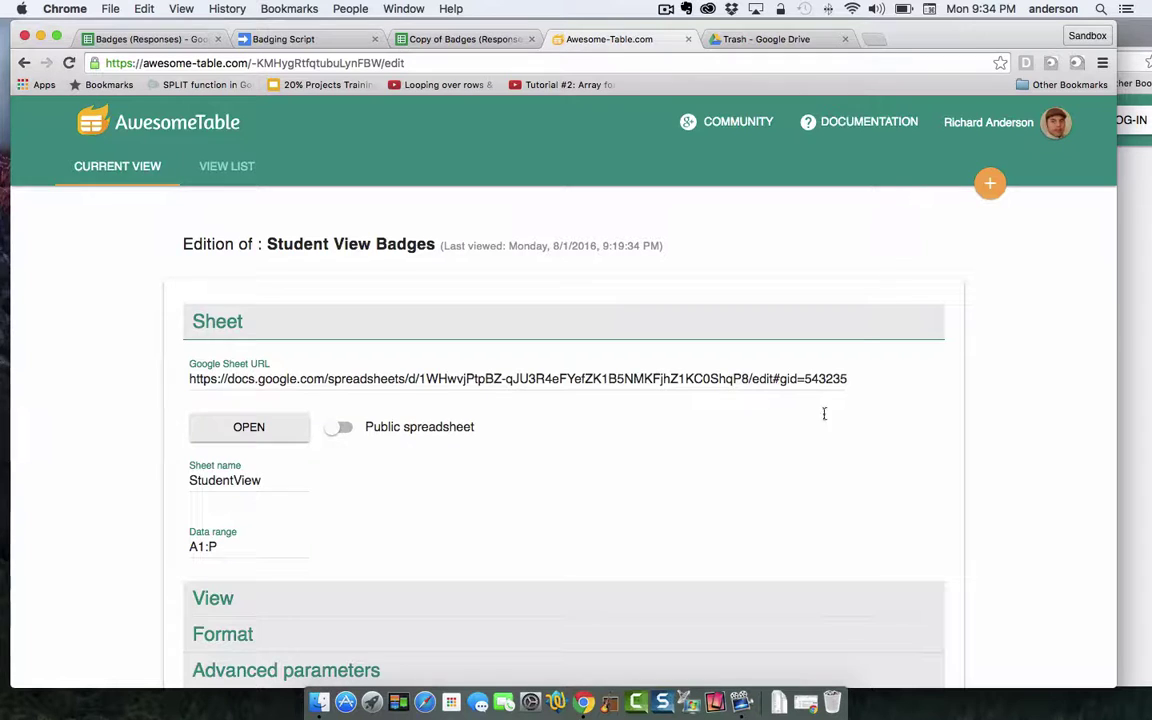
{"action": "scroll", "coordinate": [704, 517], "scroll_direction": "down", "scroll_amount": 5}
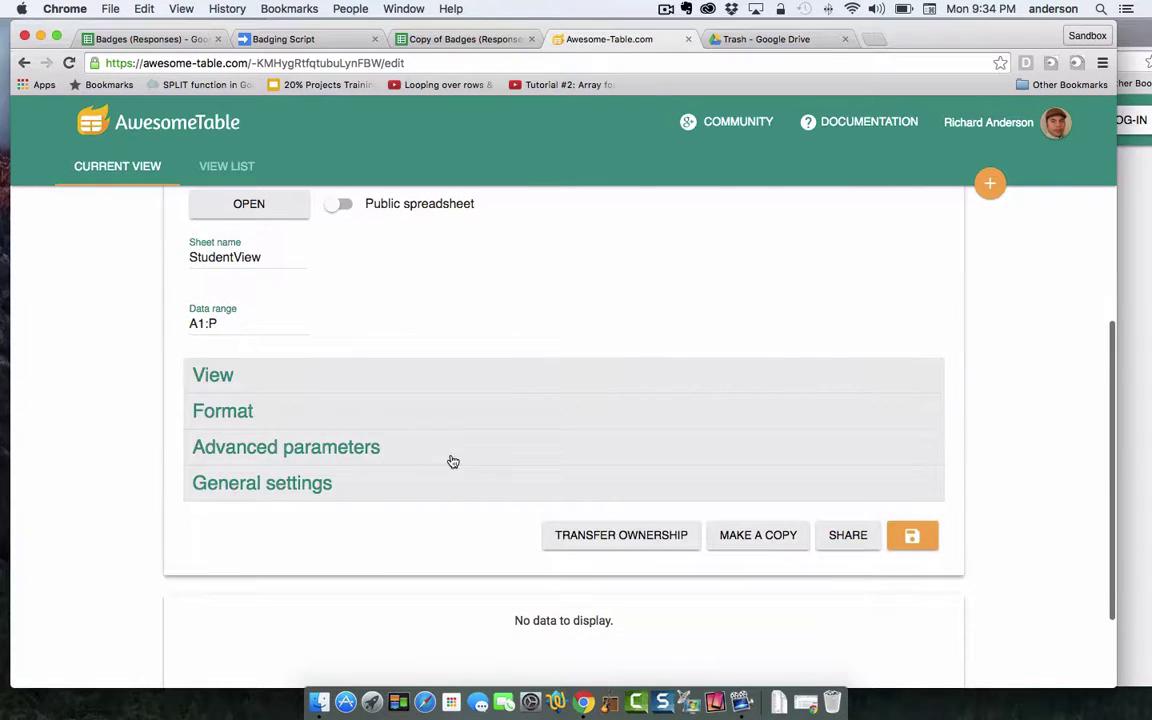
{"action": "left_click", "coordinate": [316, 447]}
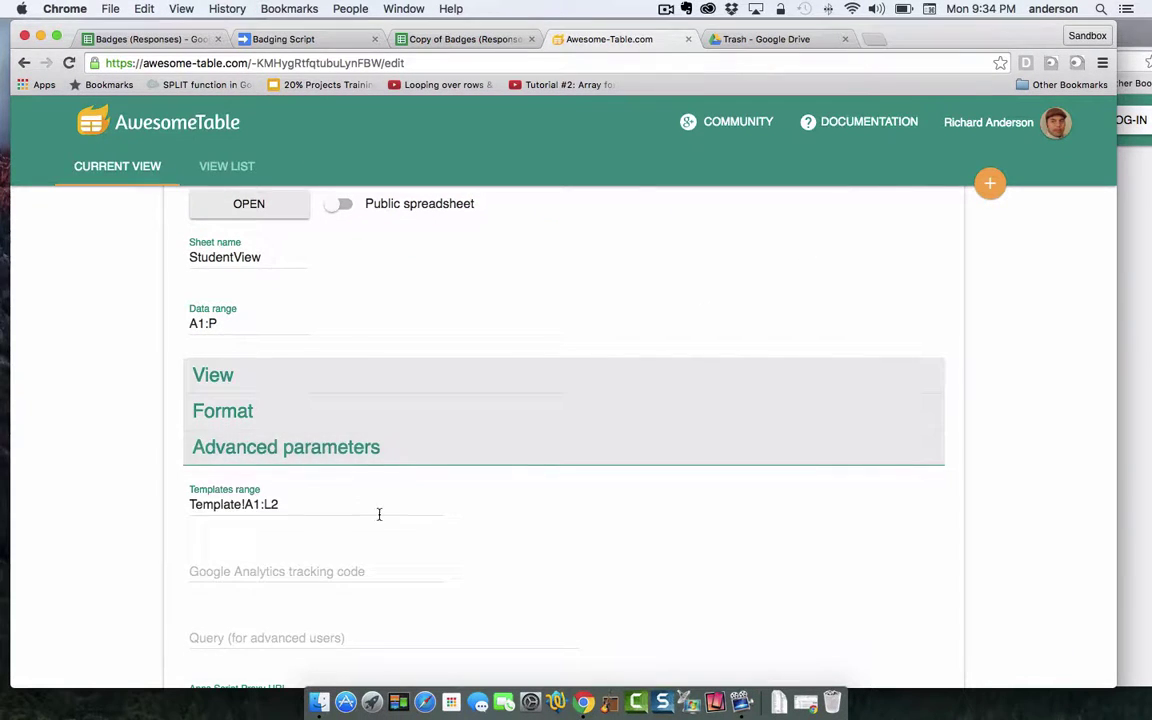
{"action": "scroll", "coordinate": [379, 514], "scroll_direction": "down", "scroll_amount": 2}
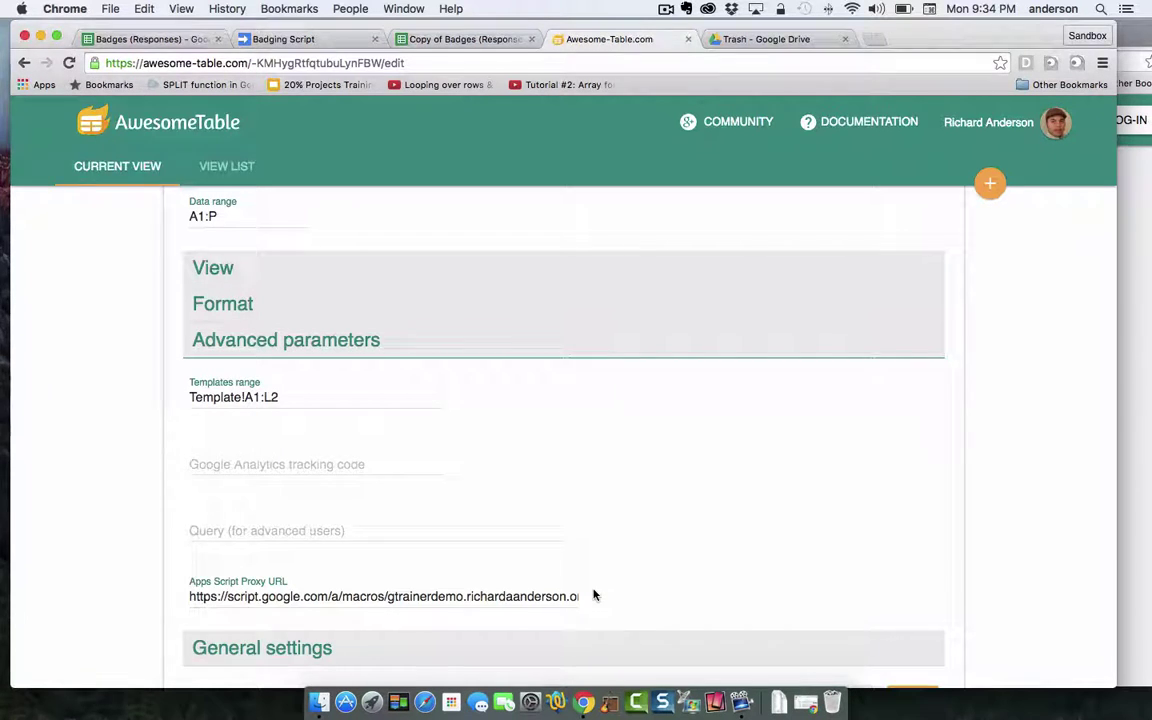
{"action": "scroll", "coordinate": [593, 596], "scroll_direction": "down", "scroll_amount": 5}
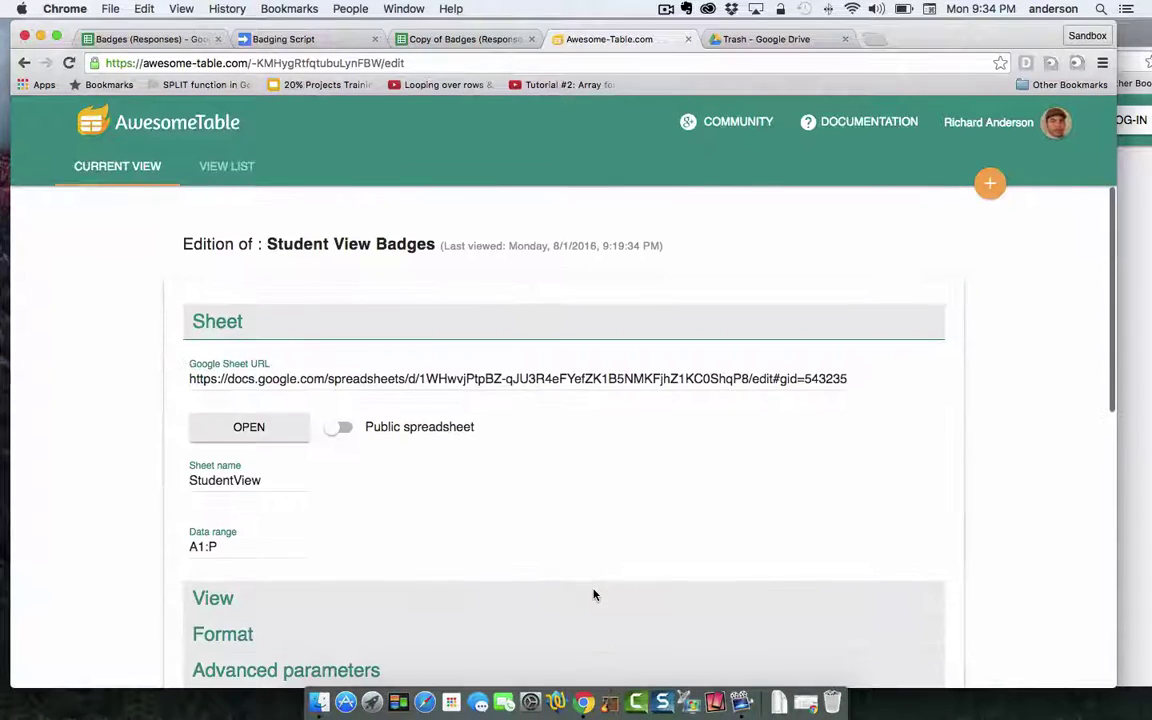
{"action": "left_click", "coordinate": [240, 172]}
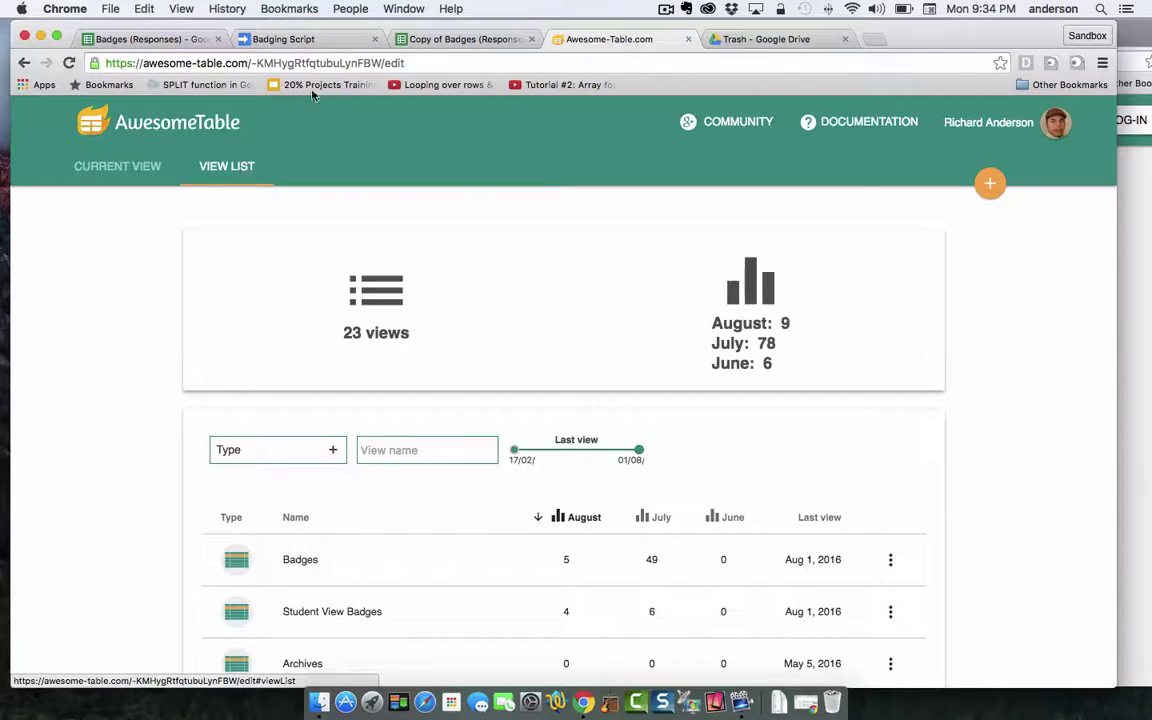
- Return to the Copy of Badges (Responses) spreadsheet and view its Template sheet of badge markup and styles
{"action": "left_click", "coordinate": [450, 38]}
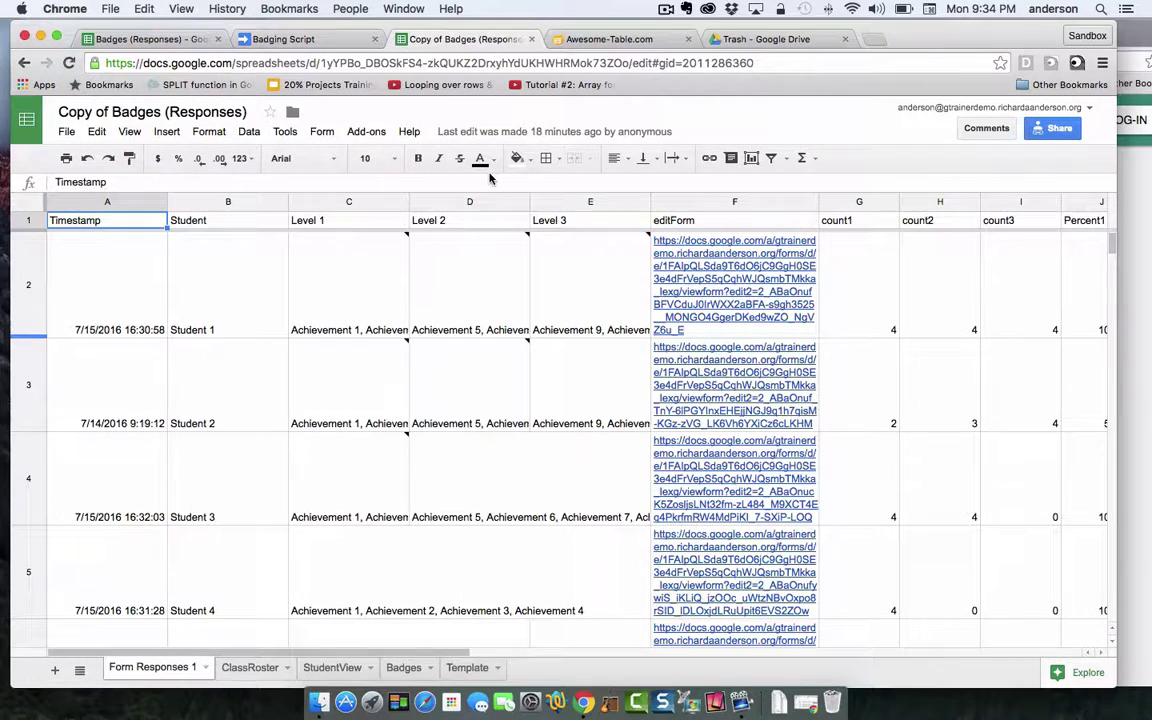
{"action": "left_click", "coordinate": [474, 668]}
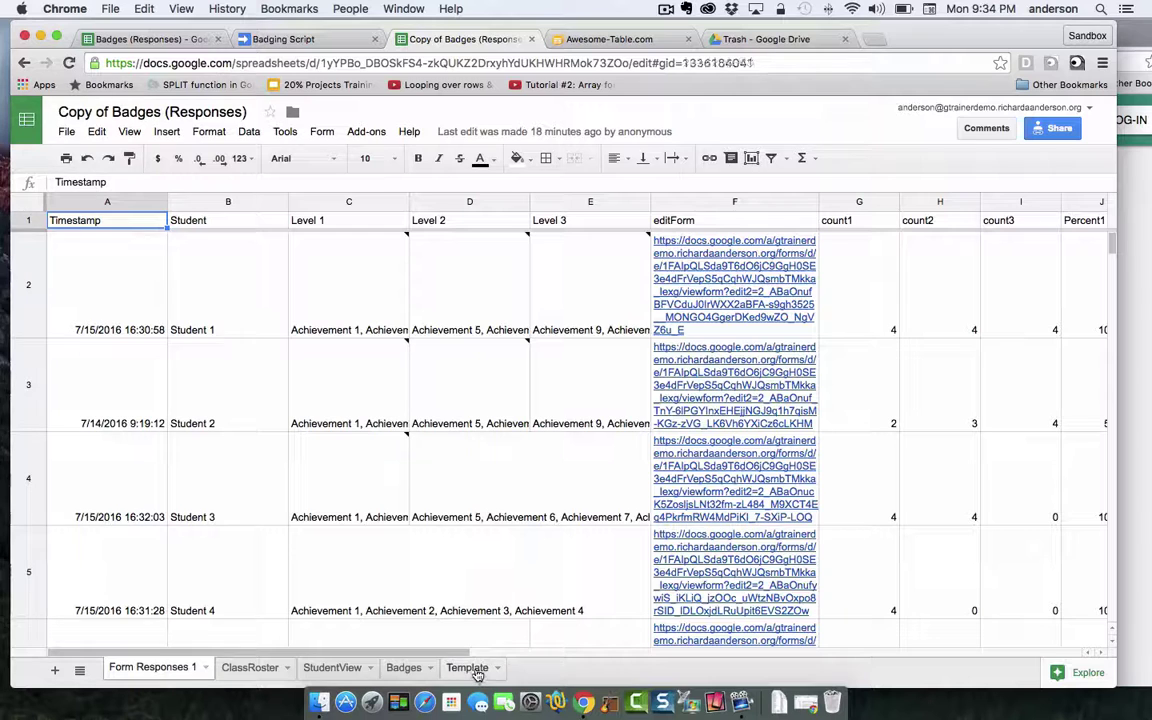